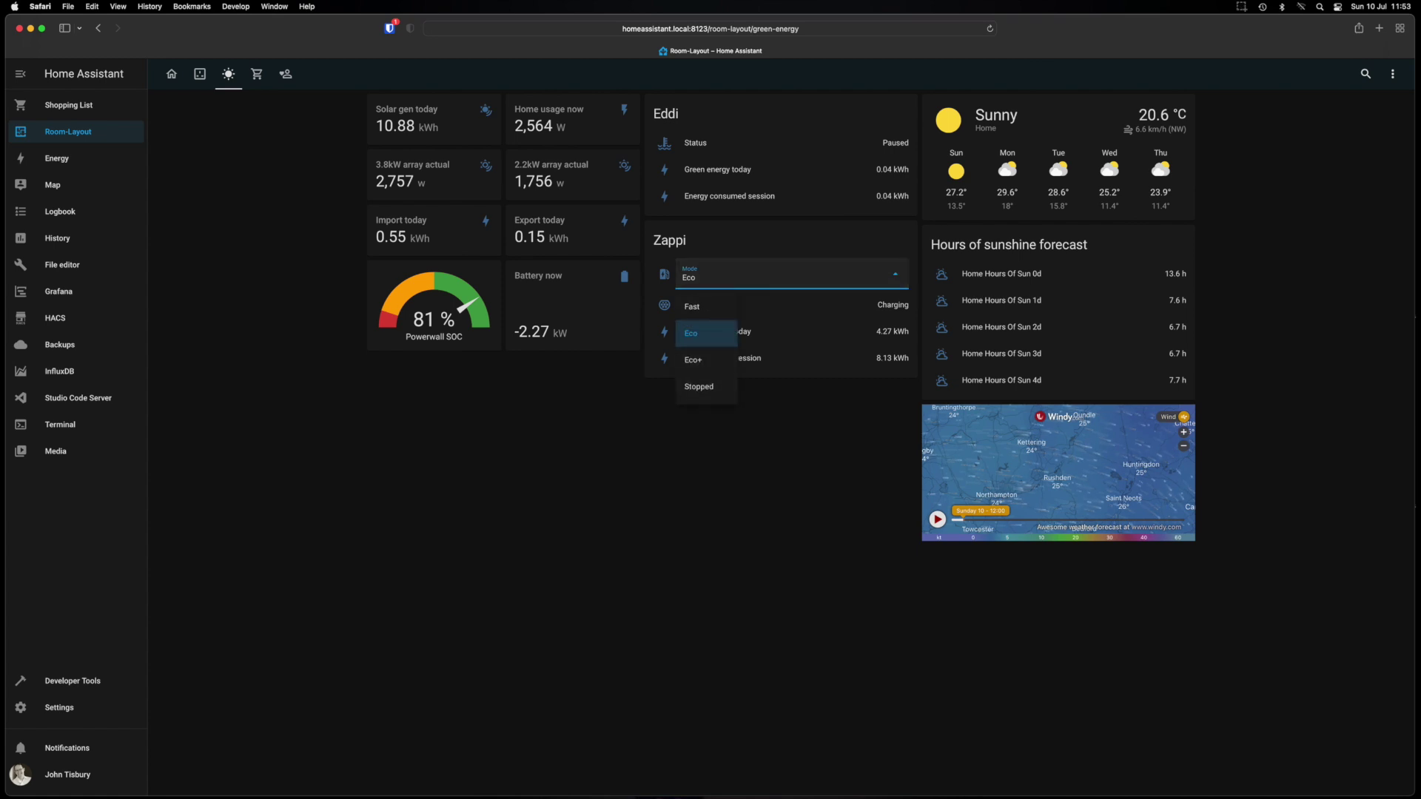
# Step: Dismiss the Zappi Mode list so the mode stays on Eco
pyautogui.press('Escape')
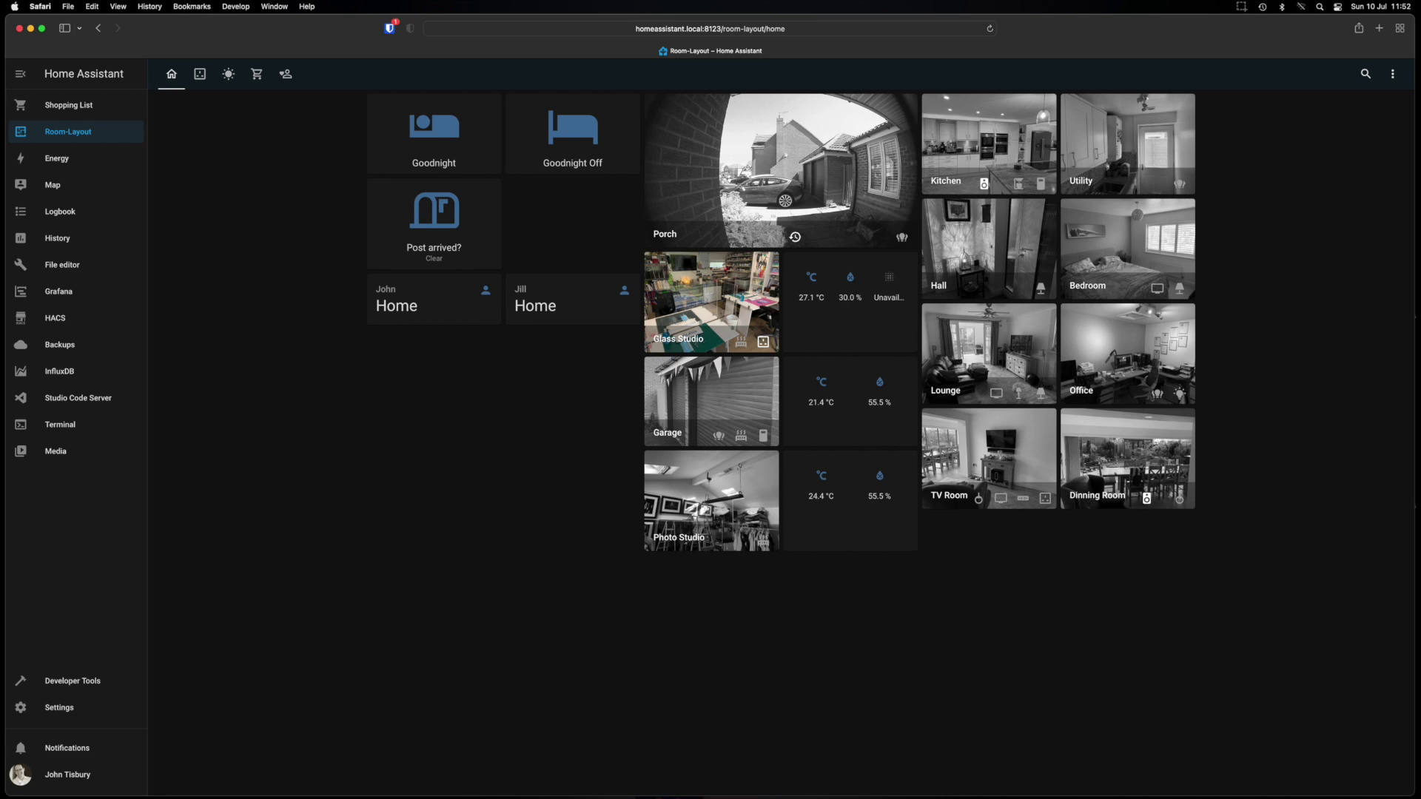
# Step: Switch the Room-Layout dashboard to its second tab, the Smart Plugs and Batteries view
pyautogui.click(200, 73)
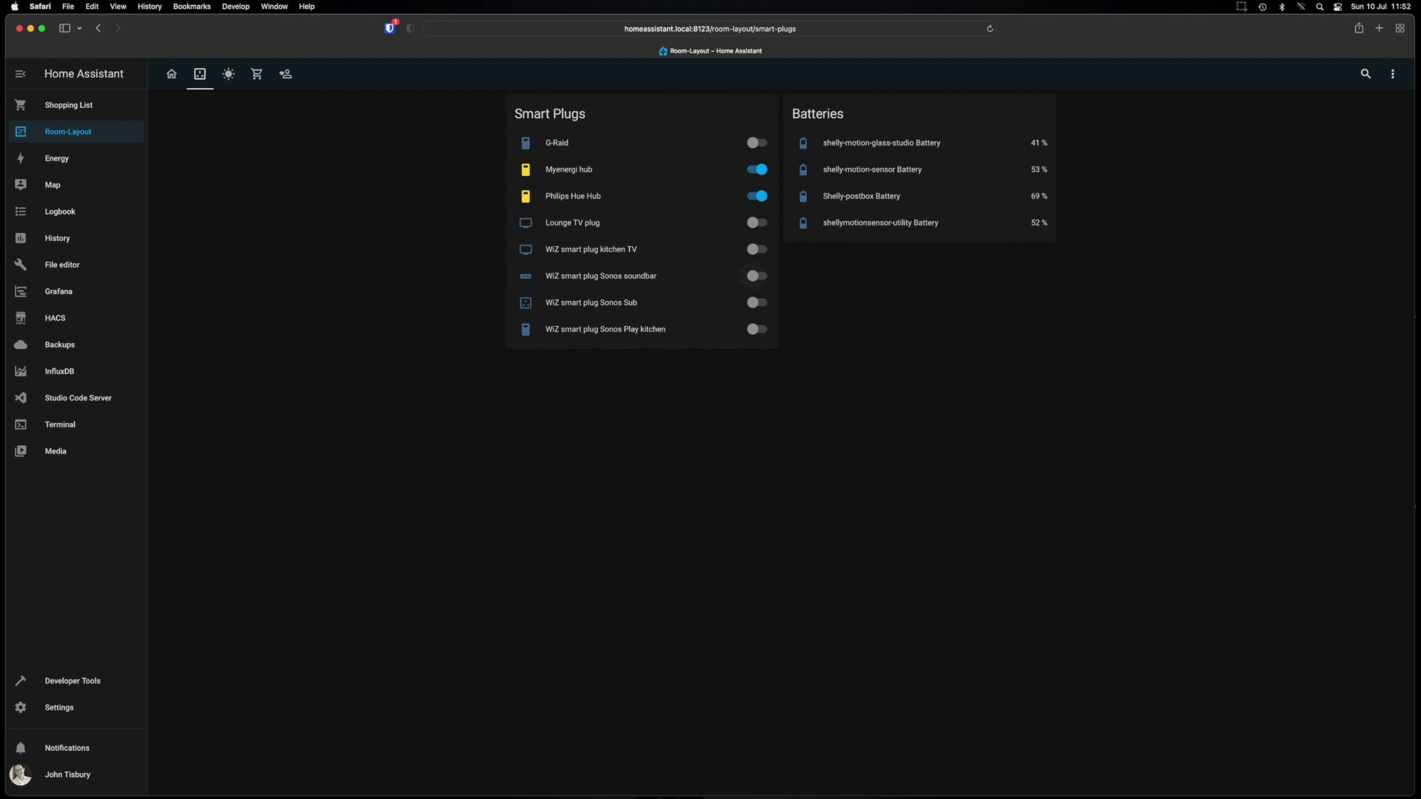
pyautogui.click(756, 276)
# Step: Switch to the green-energy view and review the Zappi charging modes, keeping Eco selected
pyautogui.click(229, 74)
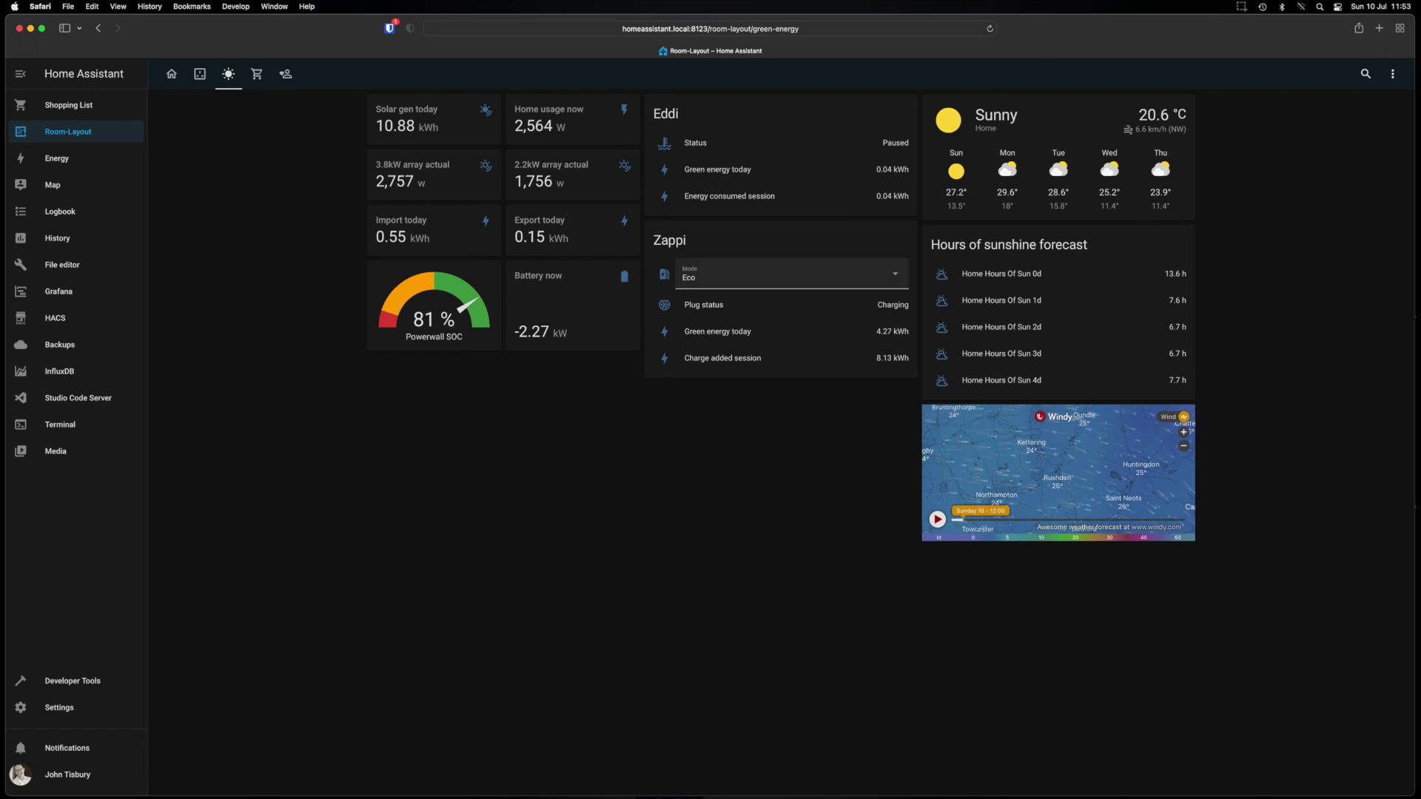
pyautogui.click(784, 274)
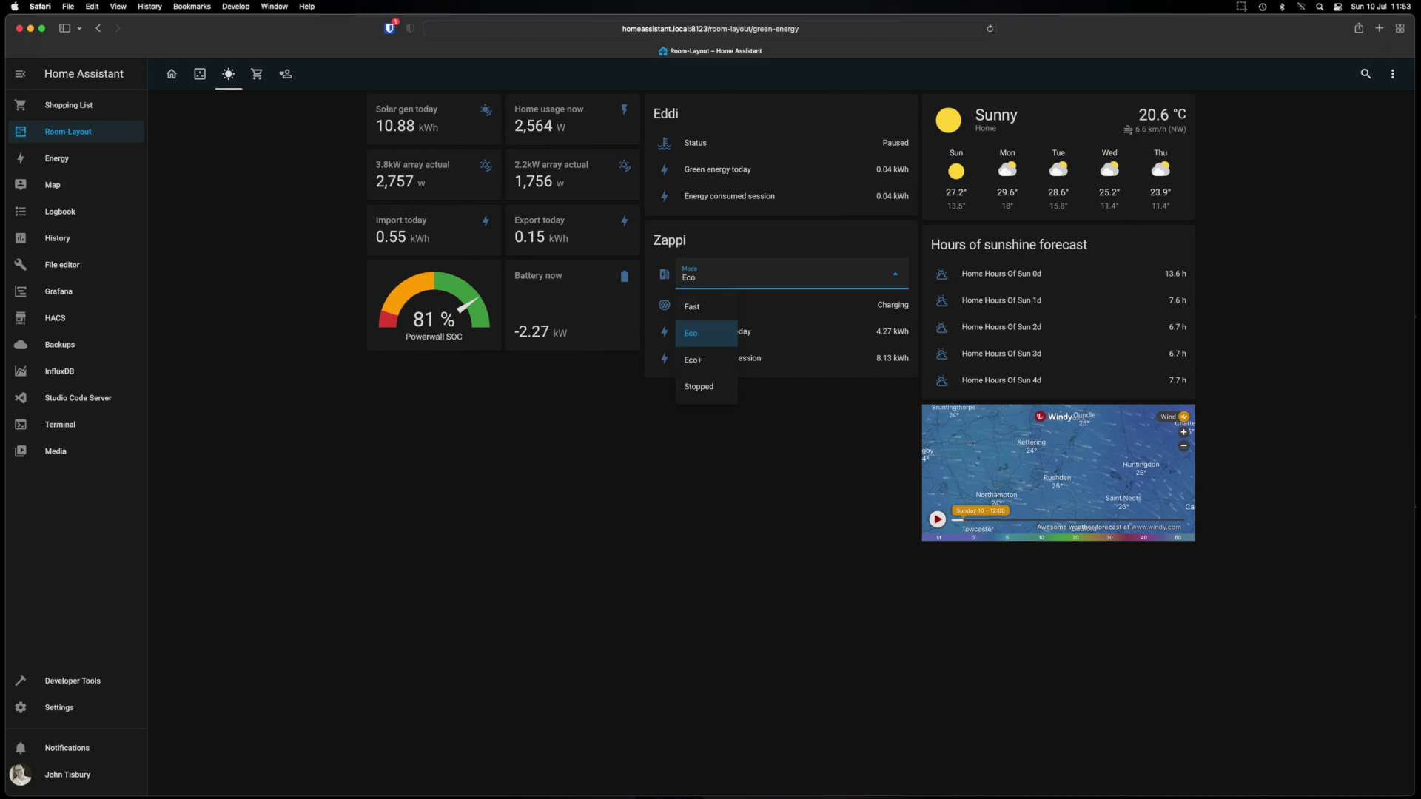
pyautogui.press('Escape')
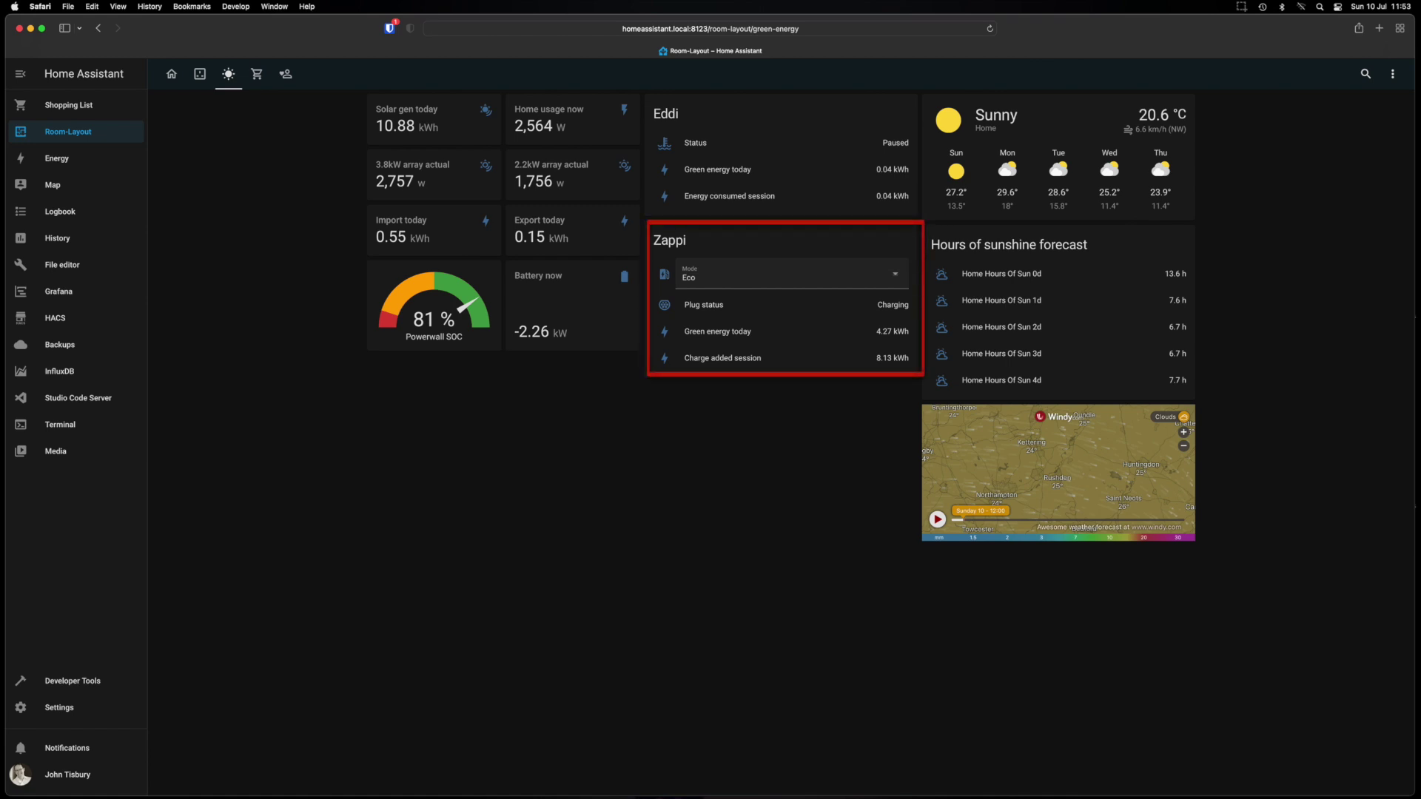
# Step: Look over the Zappi charging mode list again and leave it on Eco
pyautogui.click(785, 275)
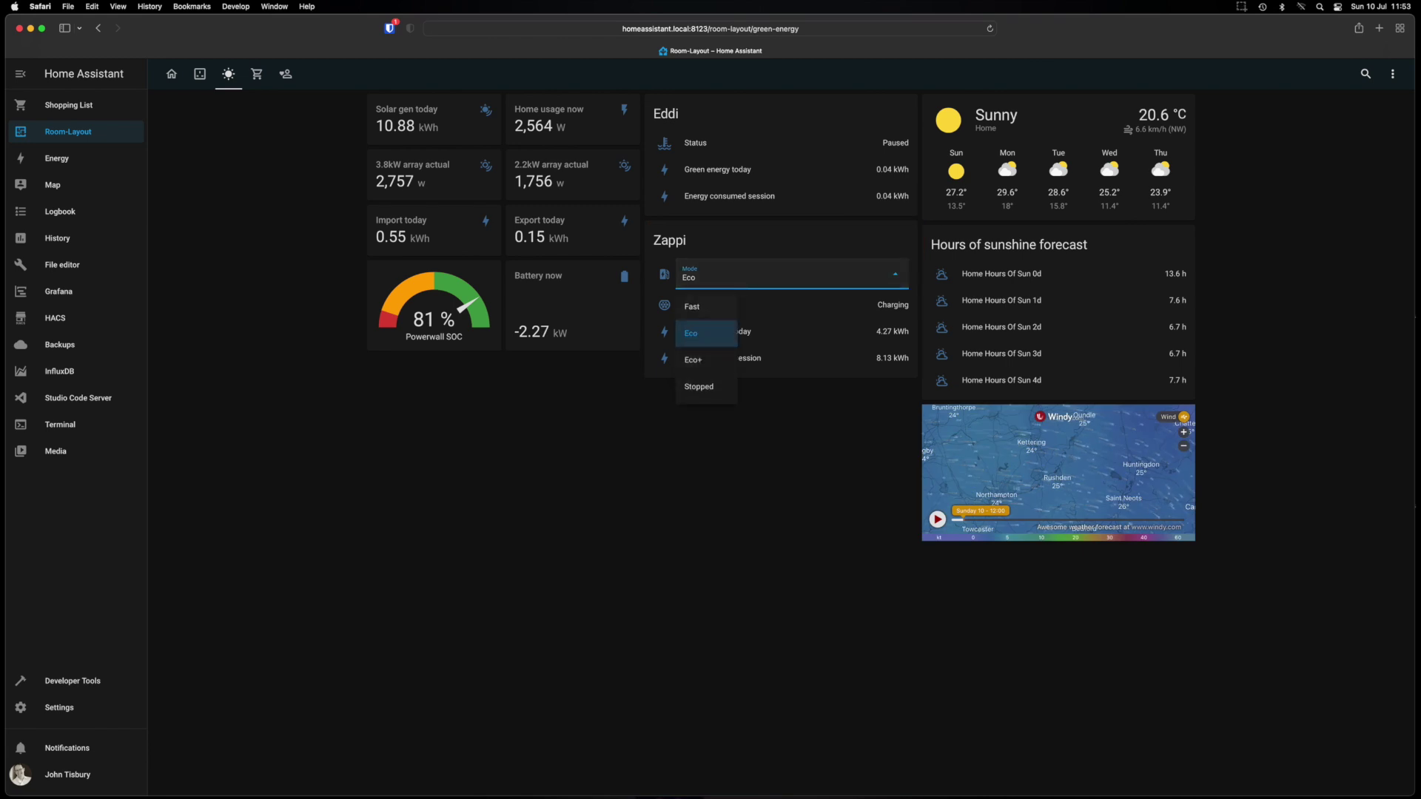
pyautogui.press('Escape')
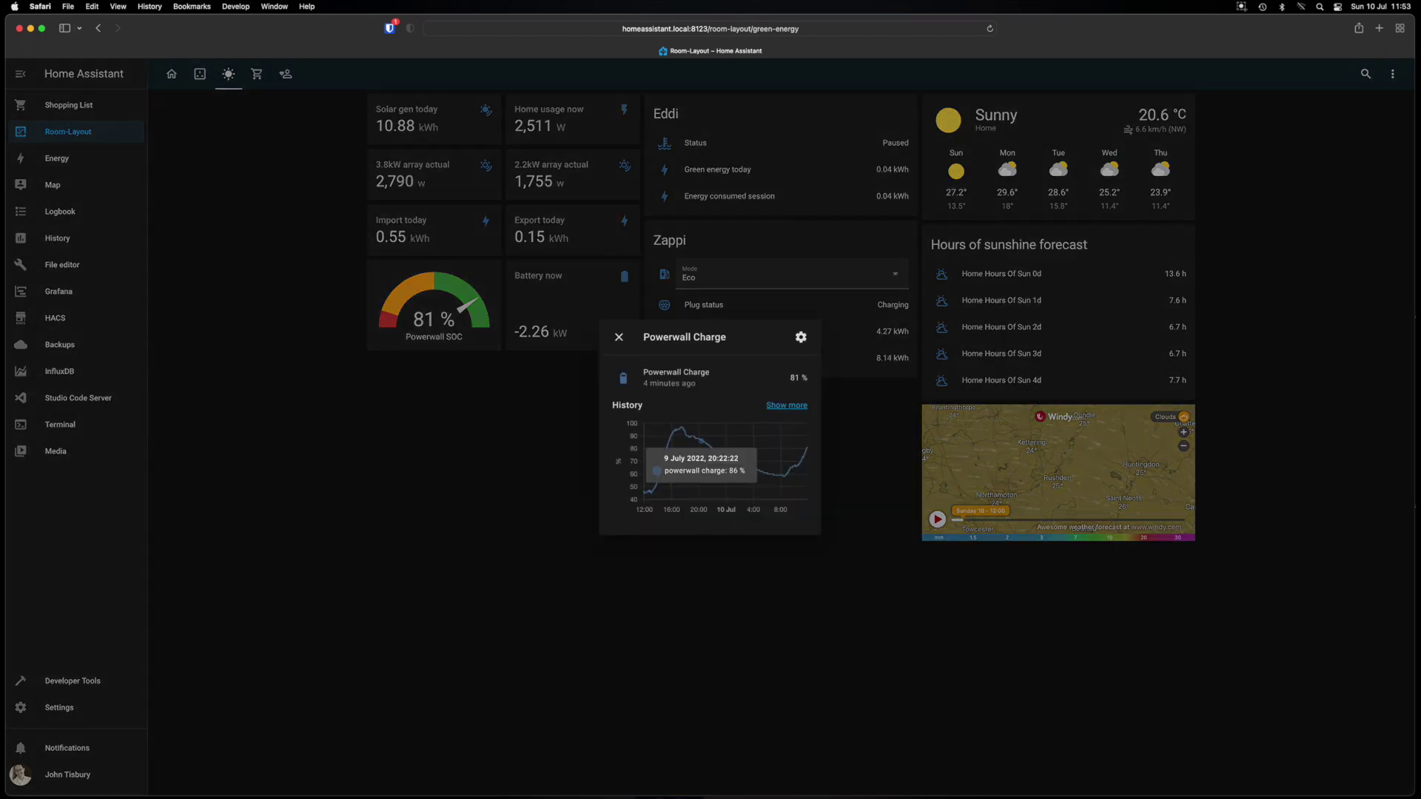
# Step: Close the Powerwall Charge details, then view the grid export and harvi generation histories
pyautogui.moveTo(734, 461)
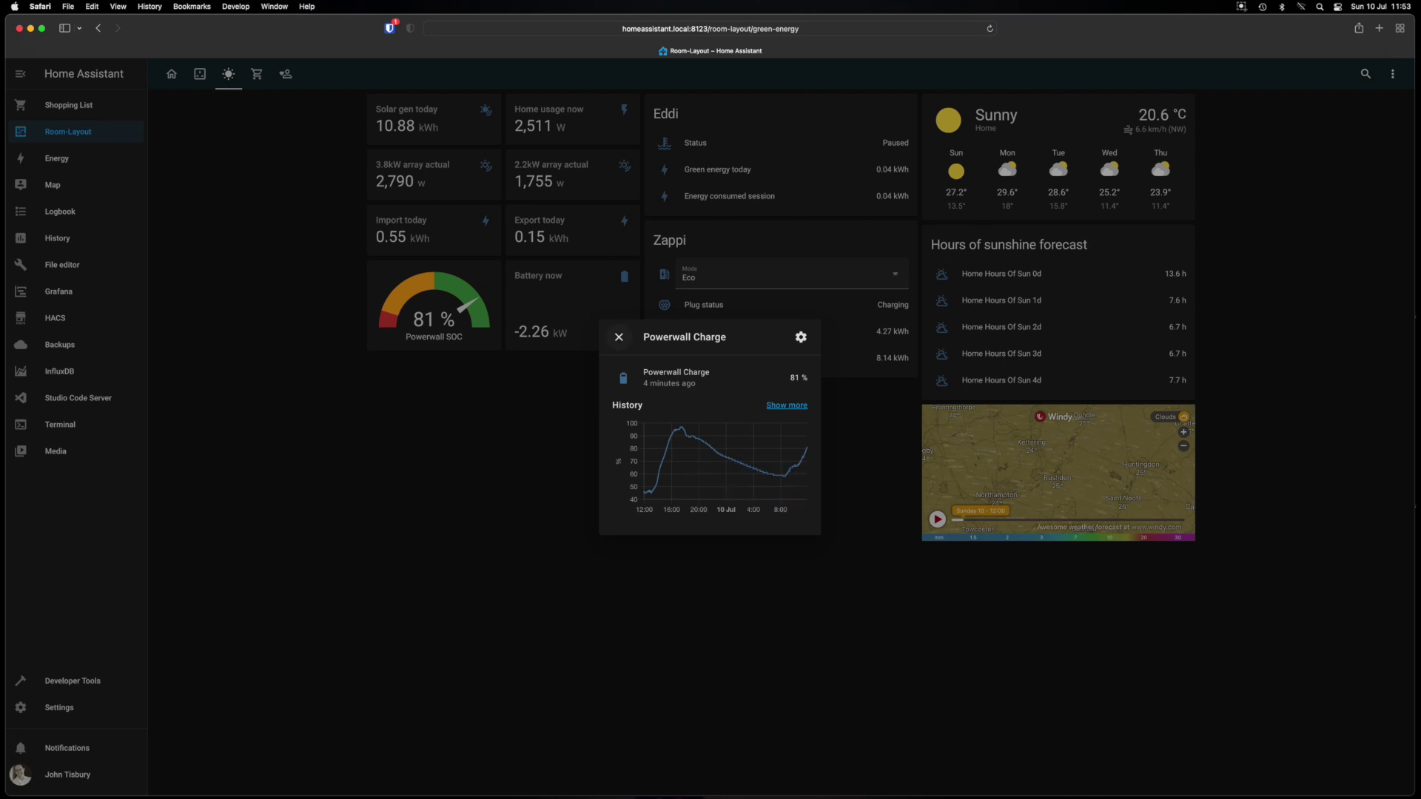
pyautogui.press('Escape')
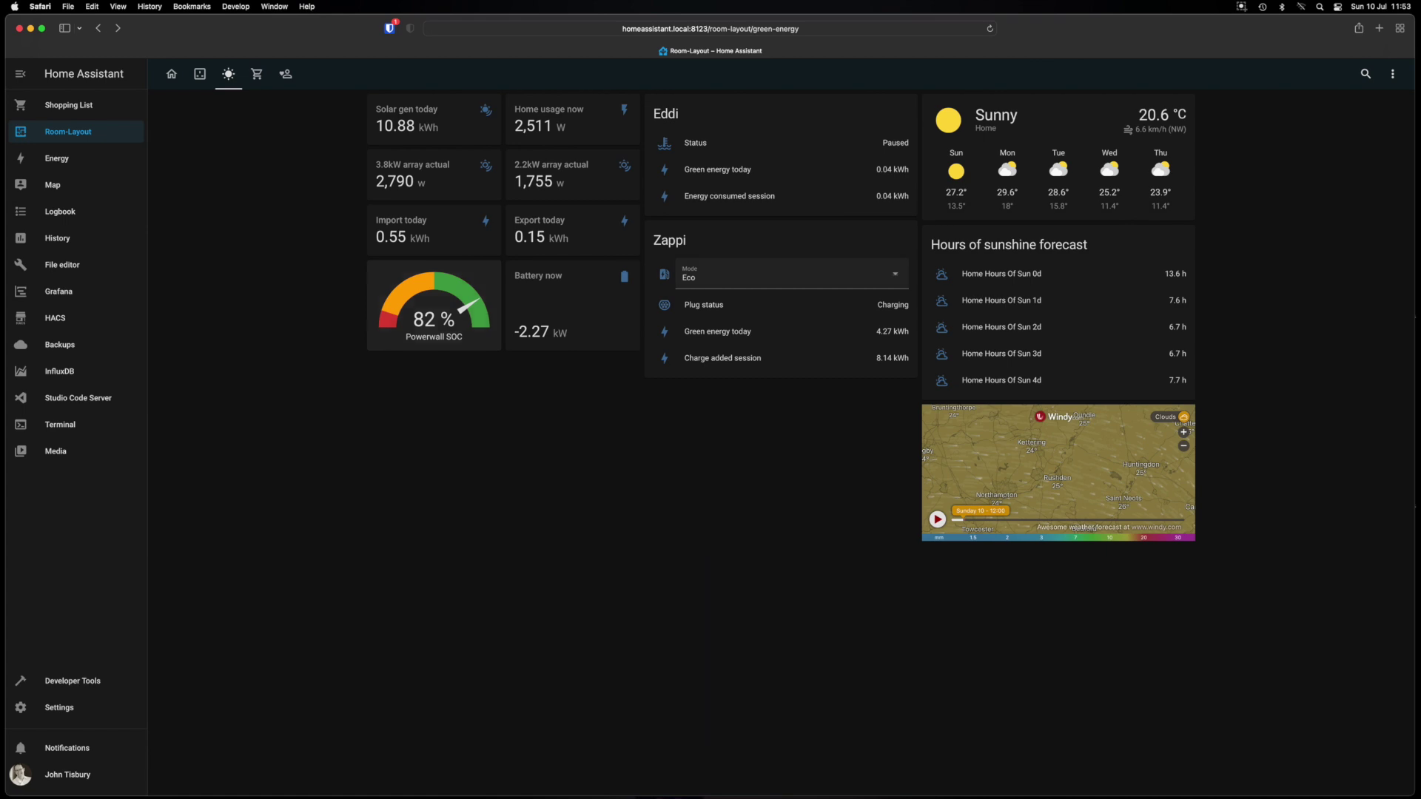
pyautogui.click(562, 229)
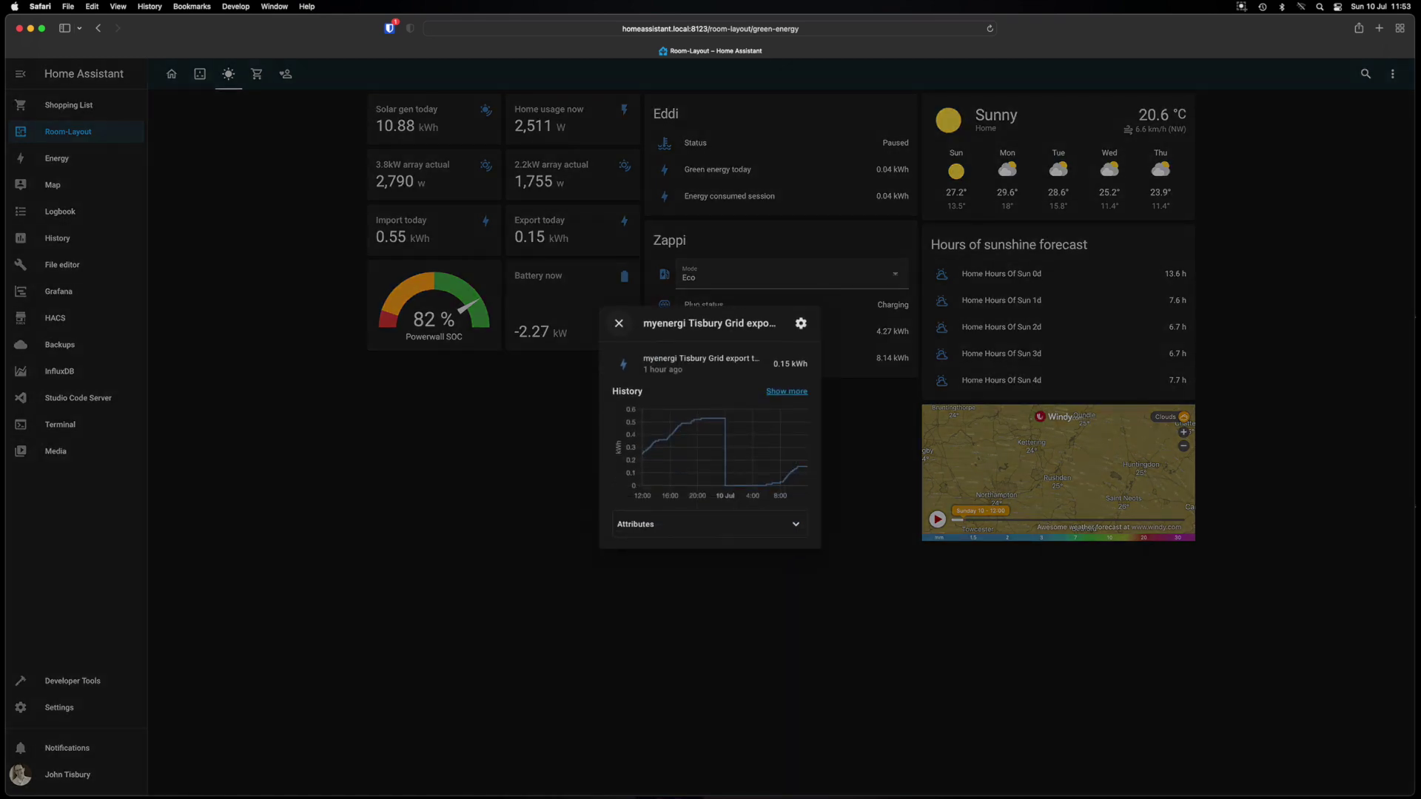
pyautogui.press('Escape')
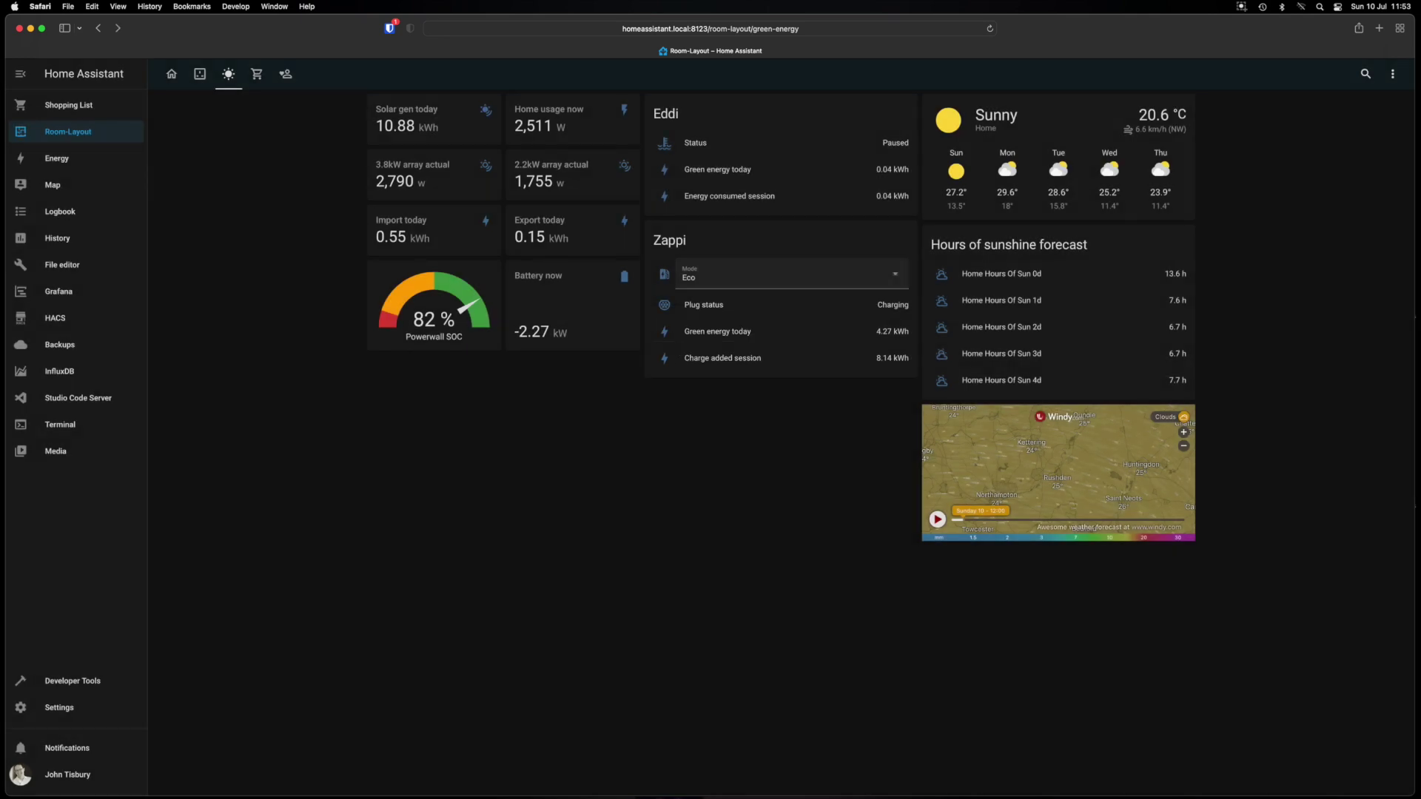
pyautogui.click(435, 175)
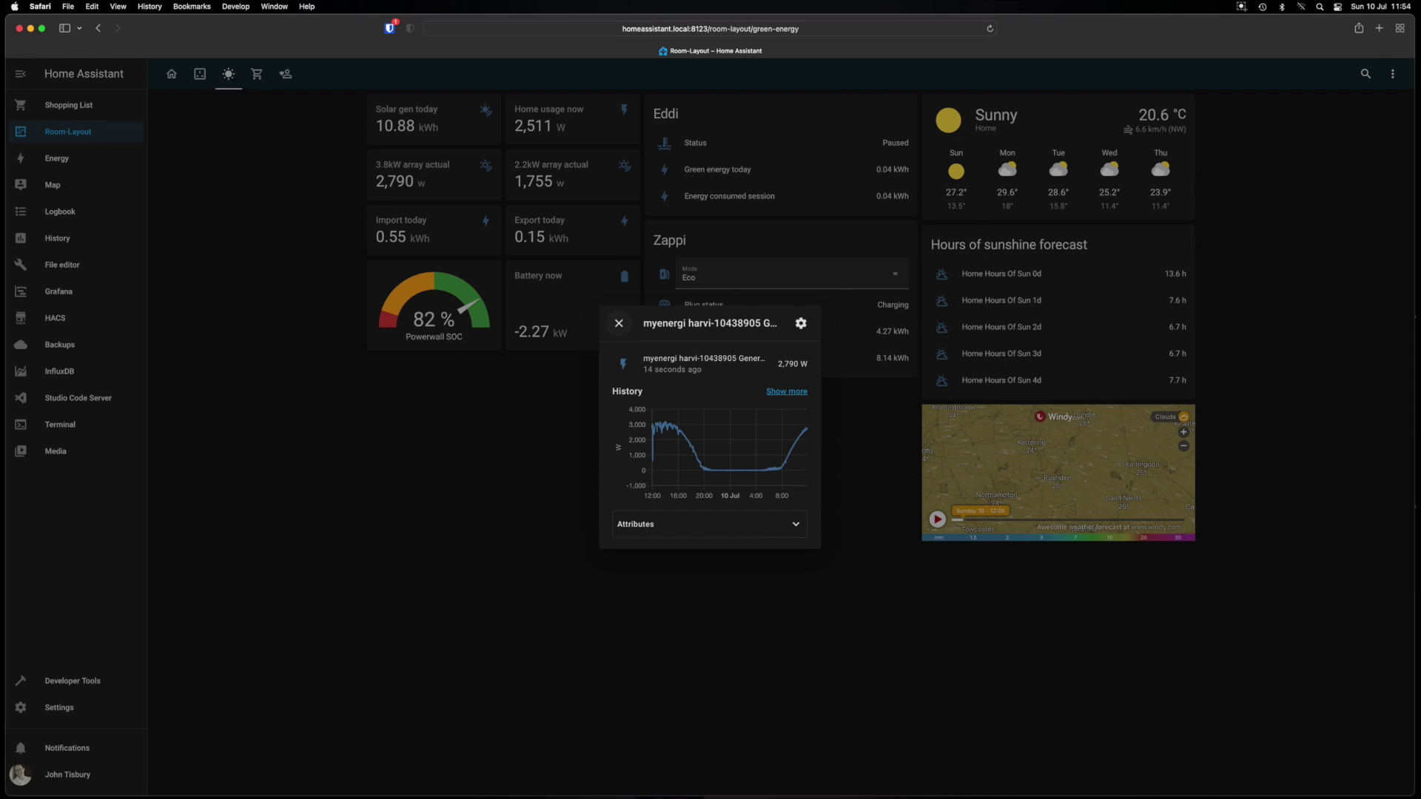
pyautogui.press('Escape')
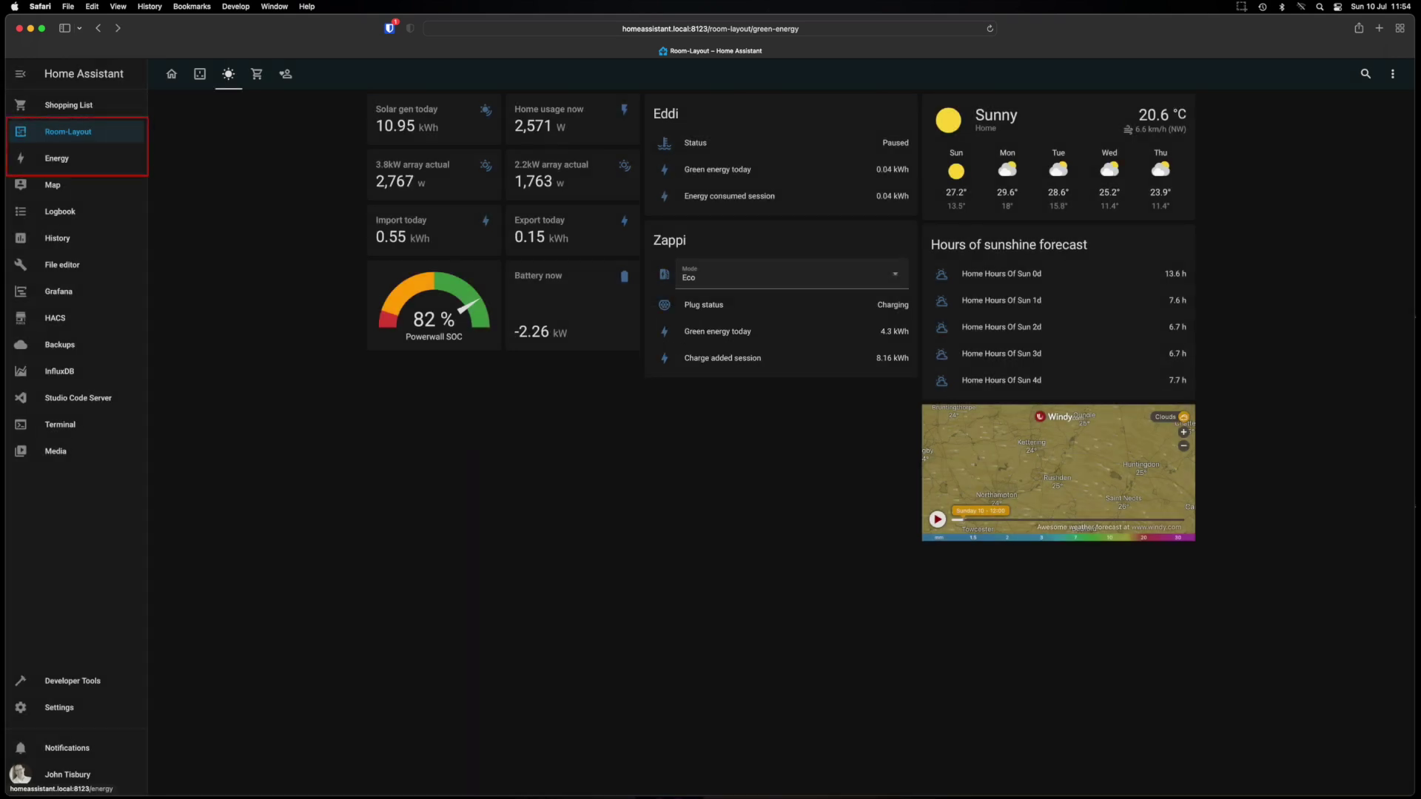
# Step: Open the Energy dashboard and look over today's usage, solar production and distribution figures
pyautogui.click(56, 159)
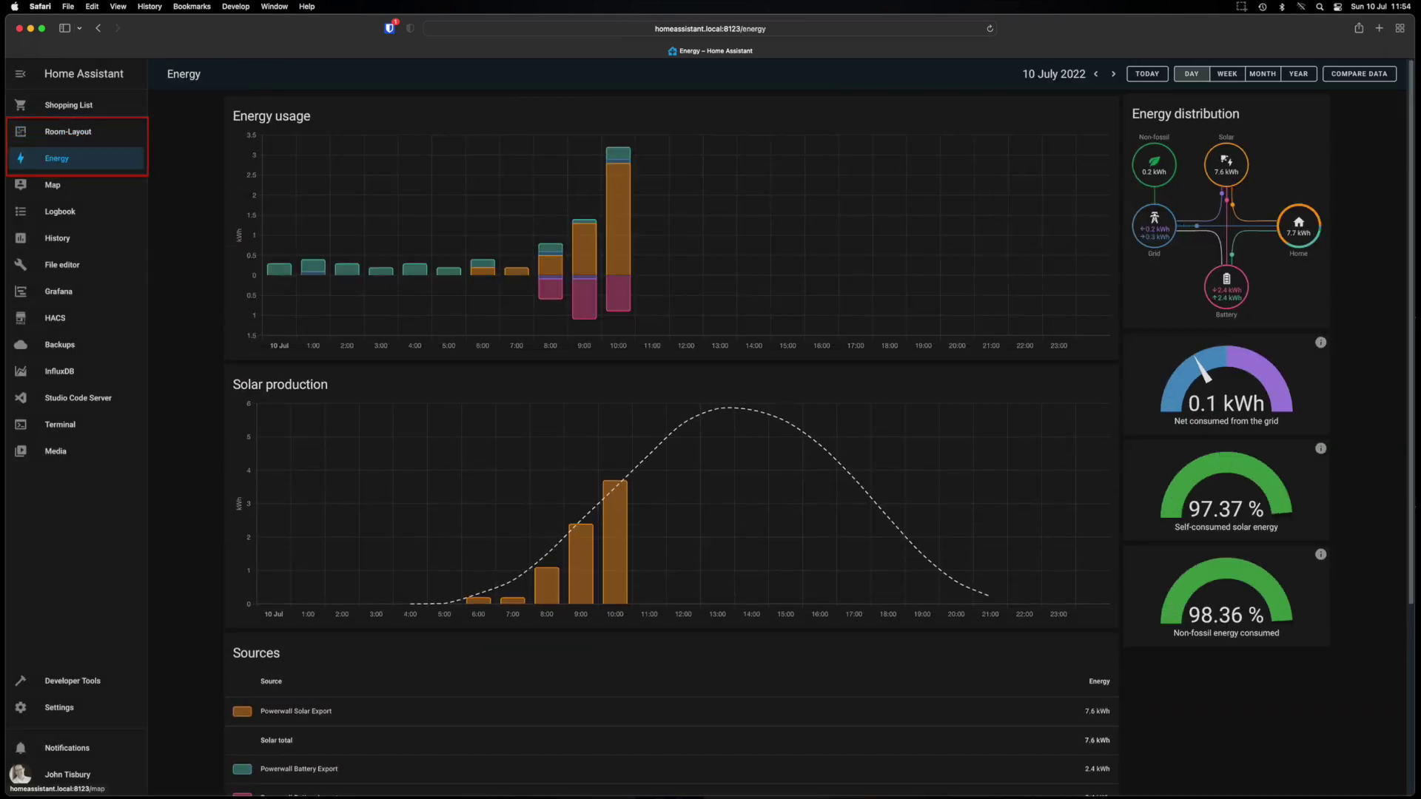
pyautogui.moveTo(279, 270)
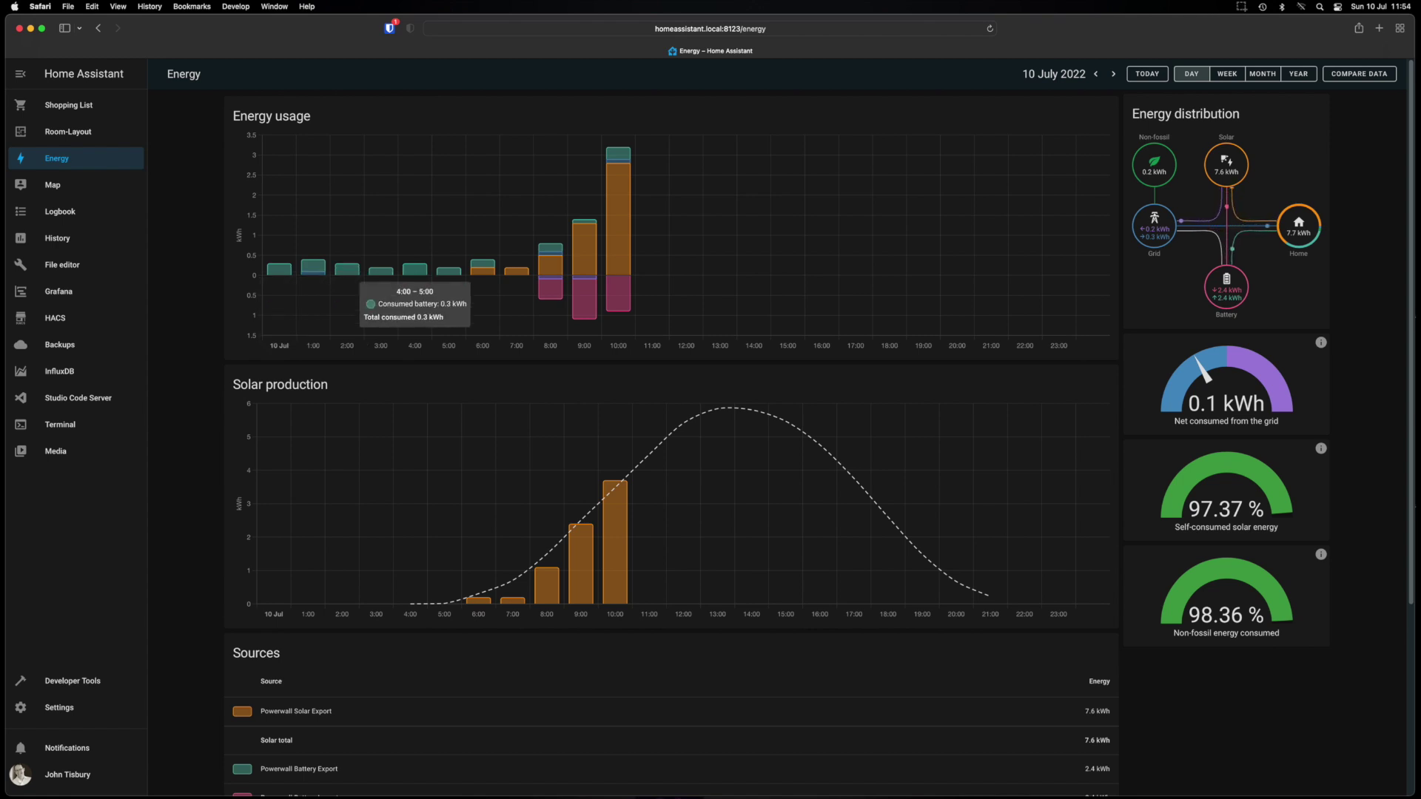
pyautogui.moveTo(483, 268)
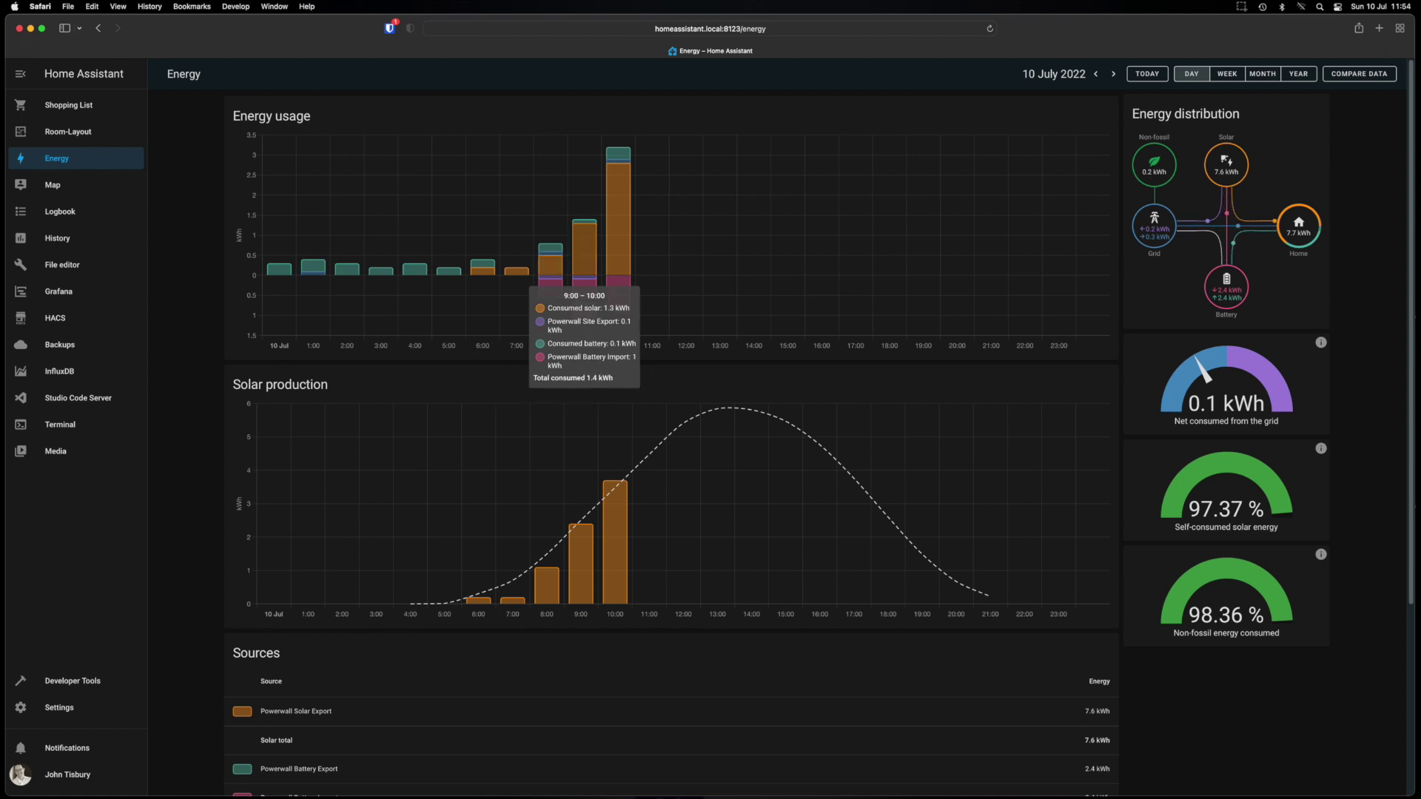
pyautogui.moveTo(618, 299)
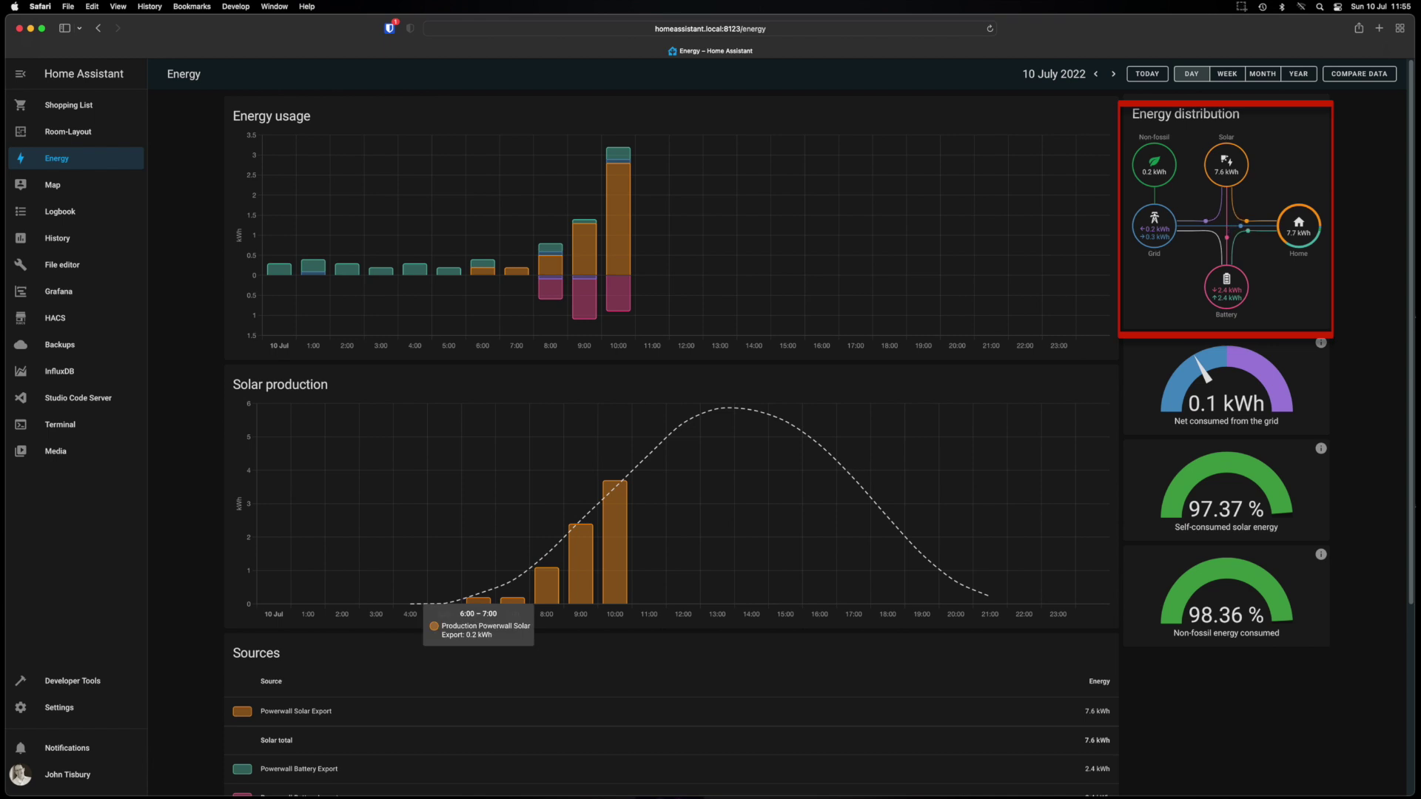
pyautogui.moveTo(546, 589)
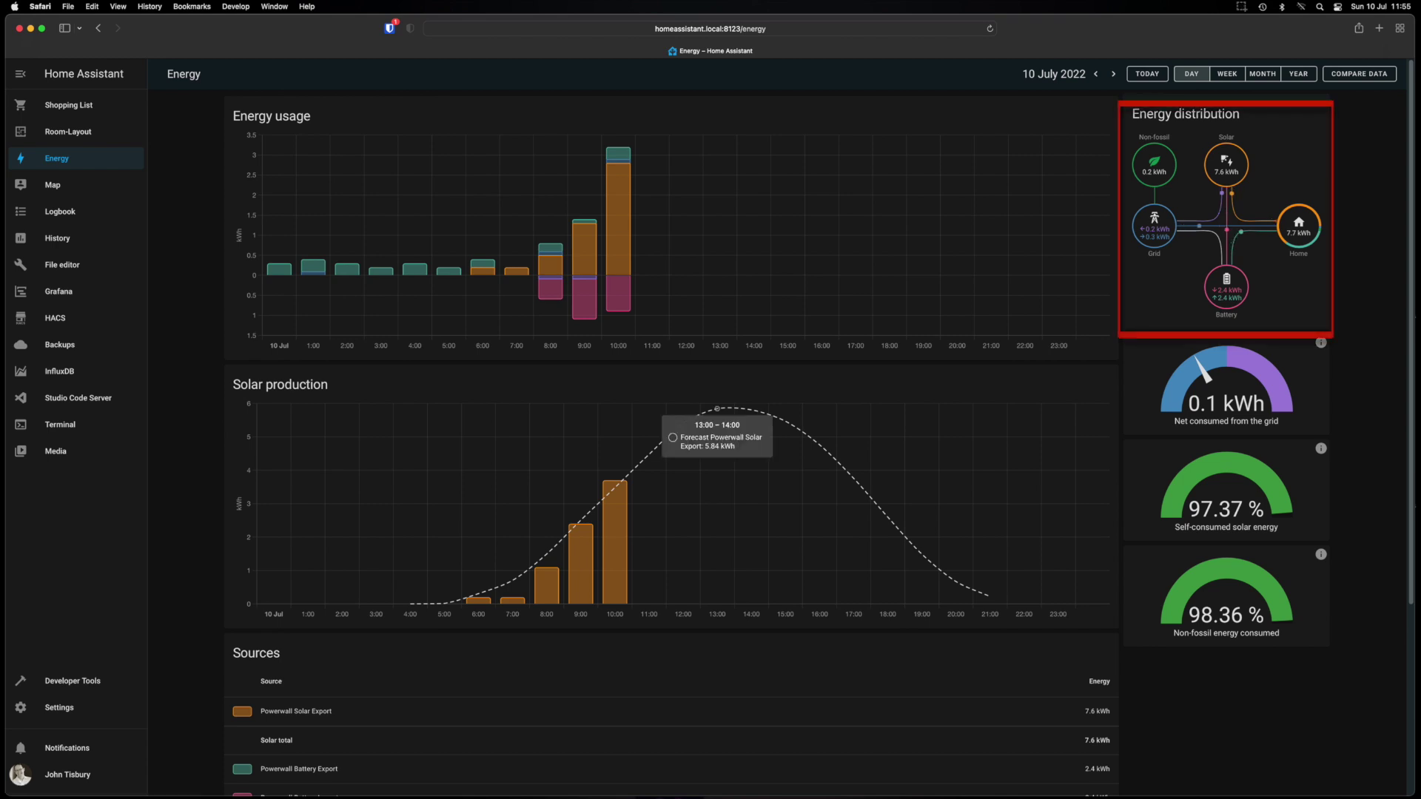
pyautogui.moveTo(750, 410)
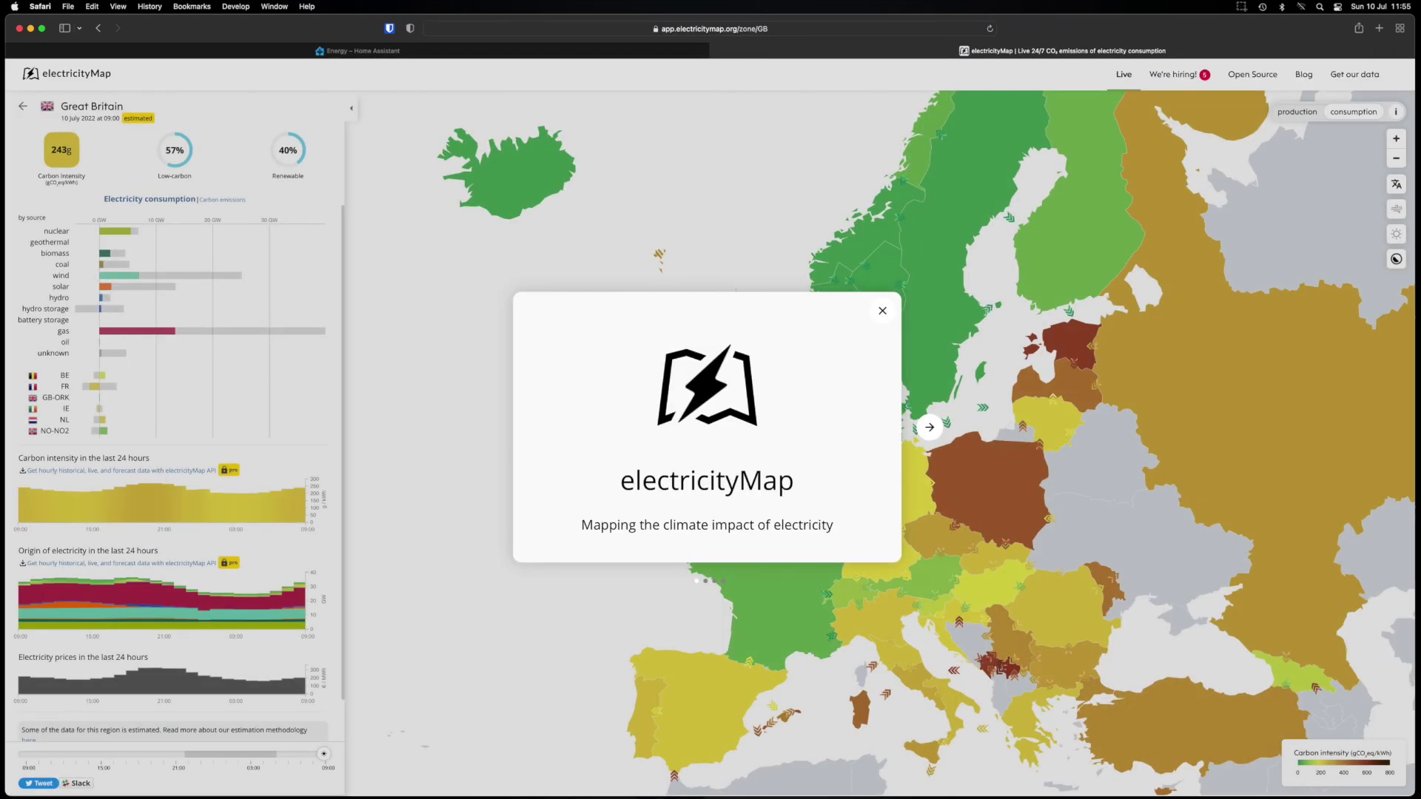
# Step: Dismiss the electricityMap intro, view the Great Britain map, then close that tab
pyautogui.click(882, 311)
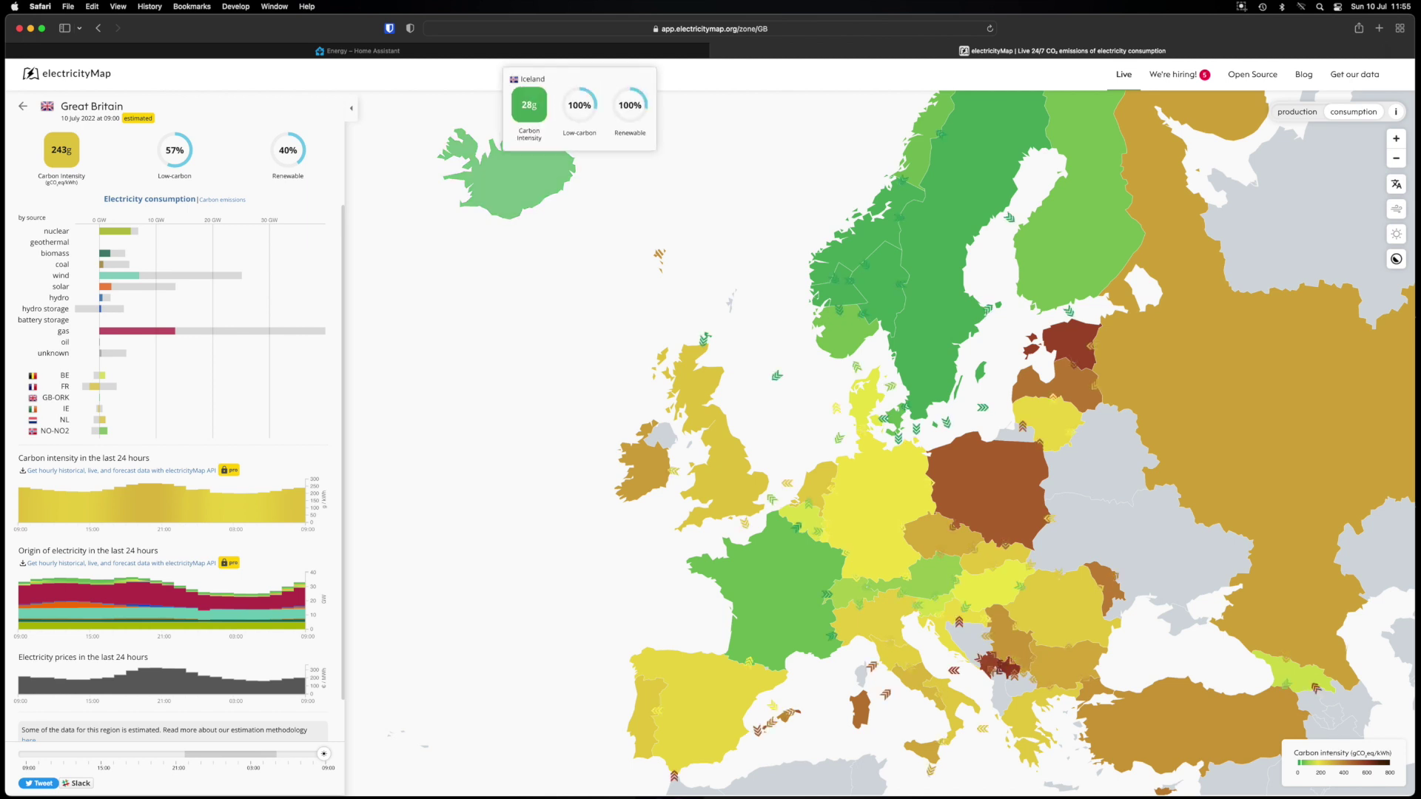
pyautogui.click(717, 50)
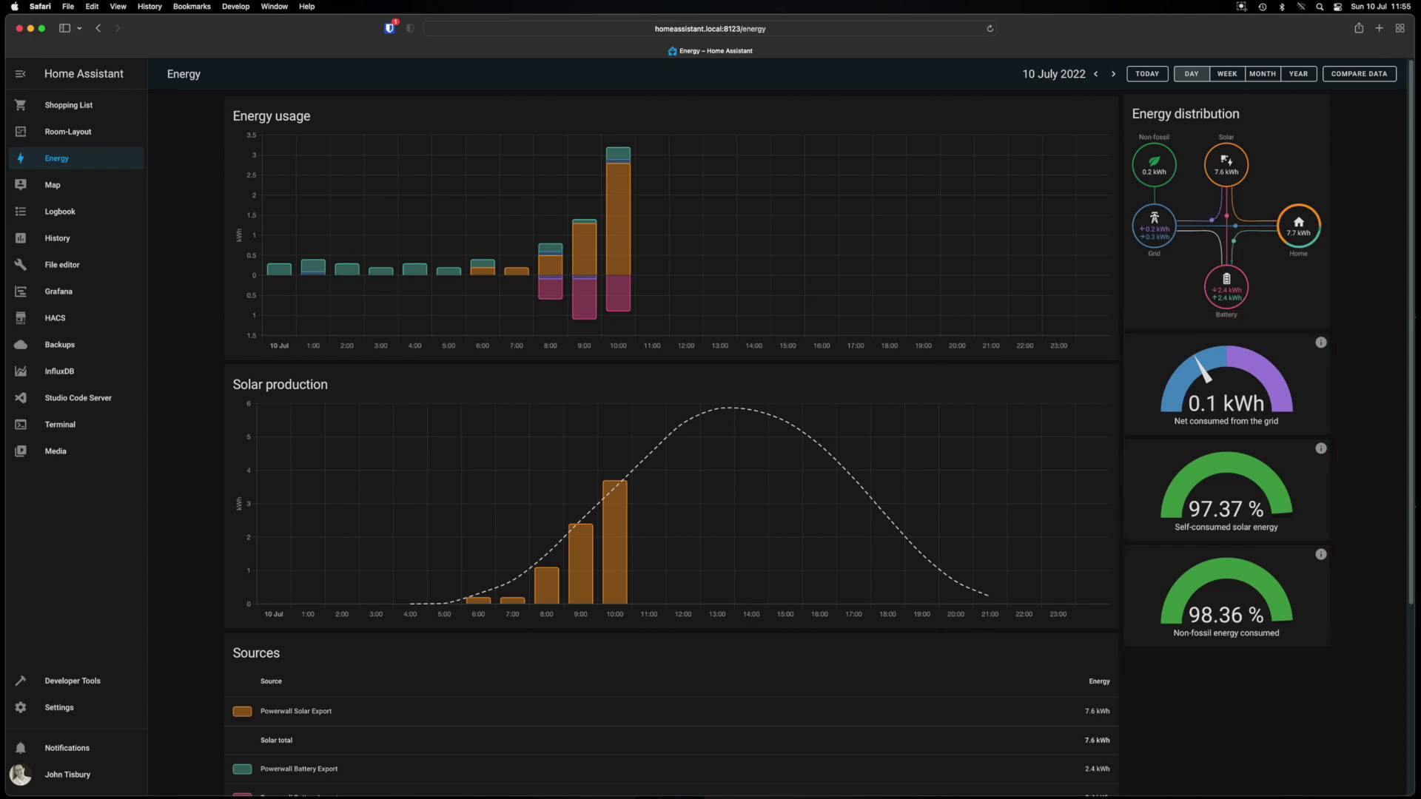
# Step: Read each myenergi device's usage for 10 July 2022 in the Monitor individual devices chart
pyautogui.moveTo(1321, 343)
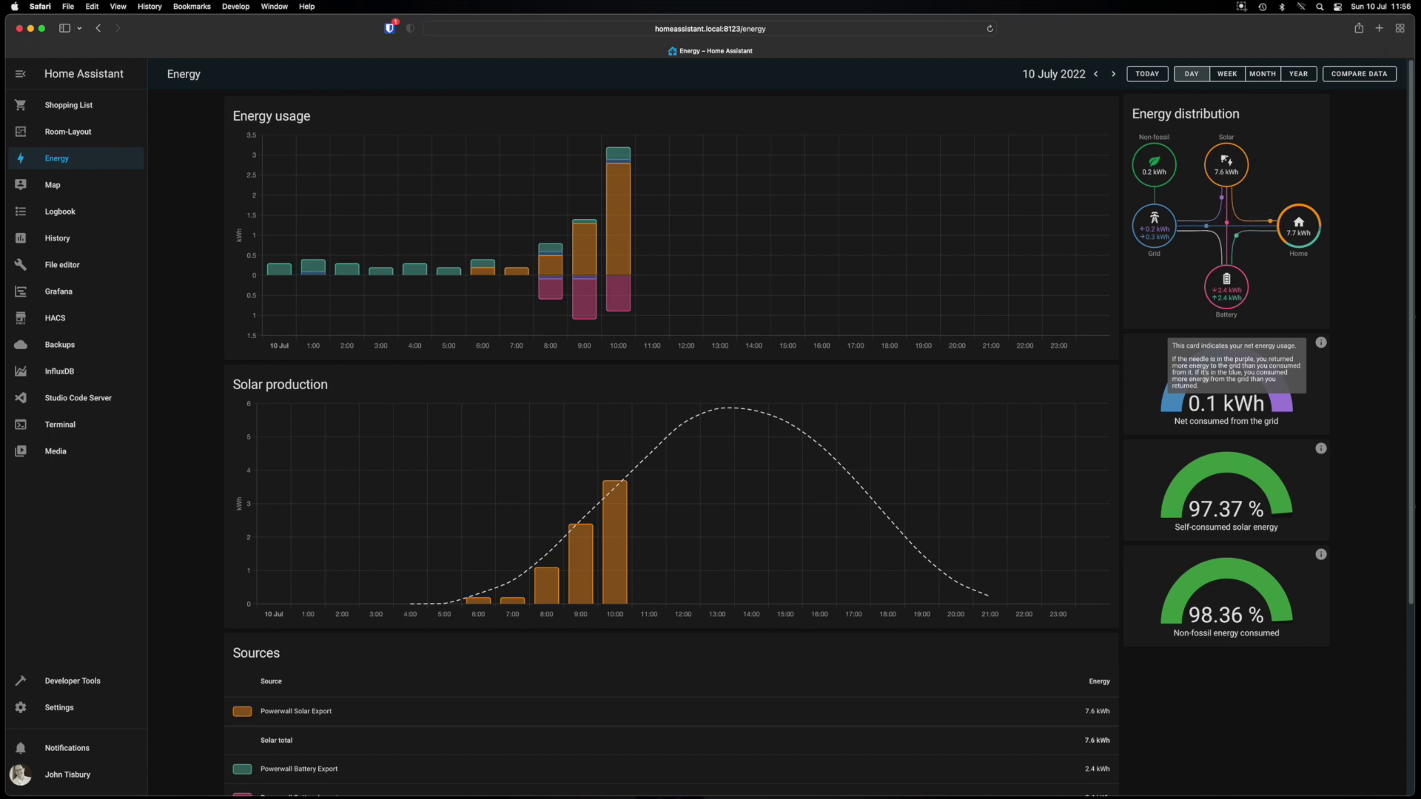
pyautogui.moveTo(1321, 449)
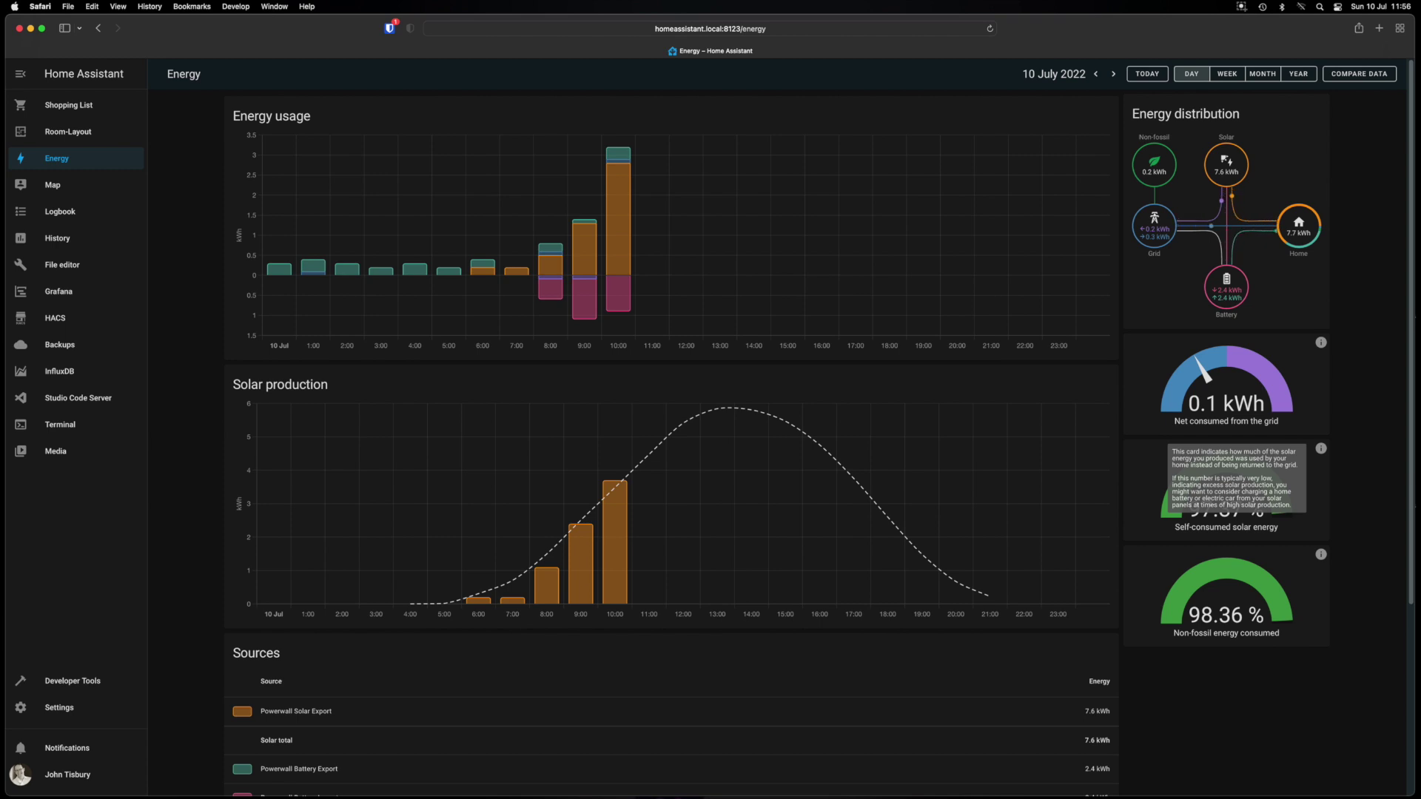
pyautogui.scroll(-1, 1321, 449)
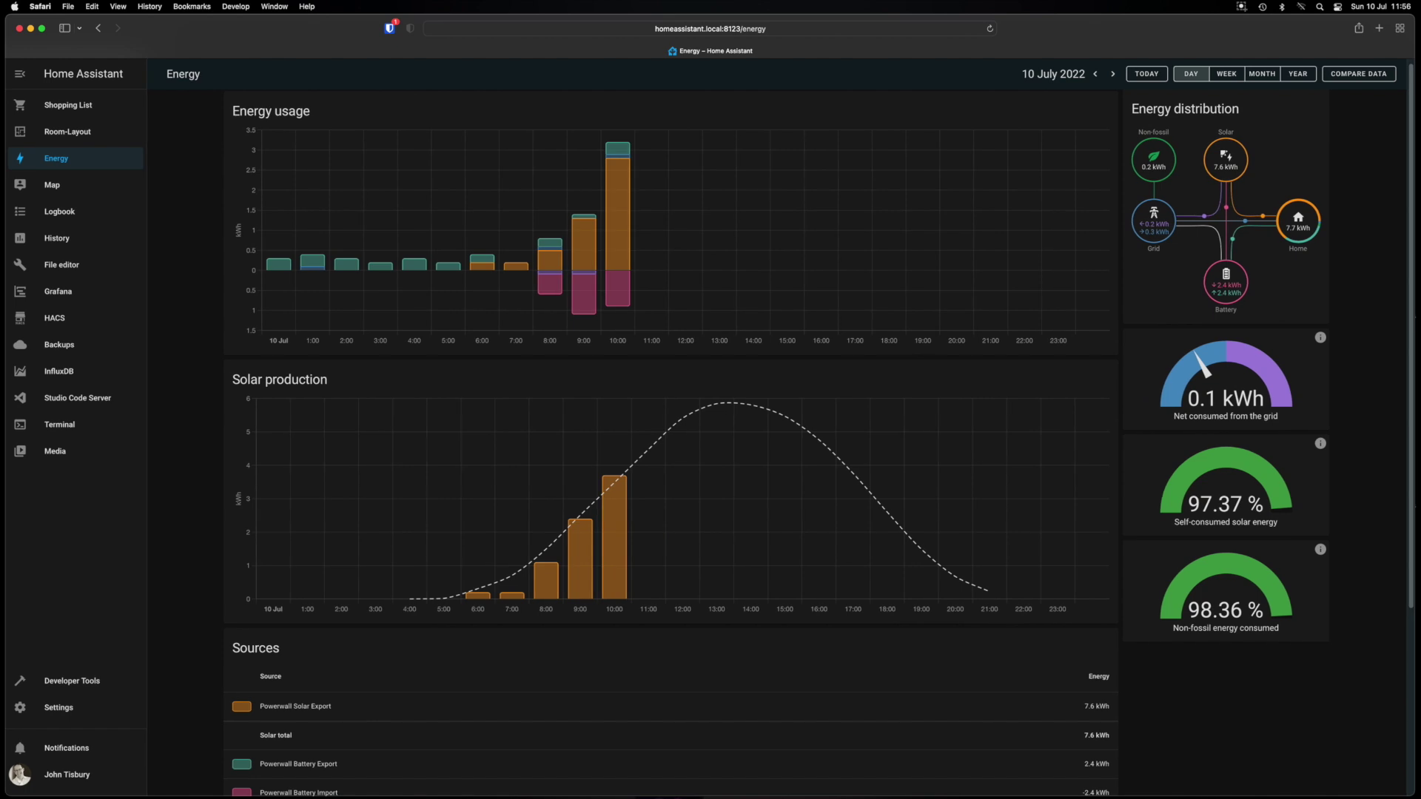
pyautogui.moveTo(1321, 549)
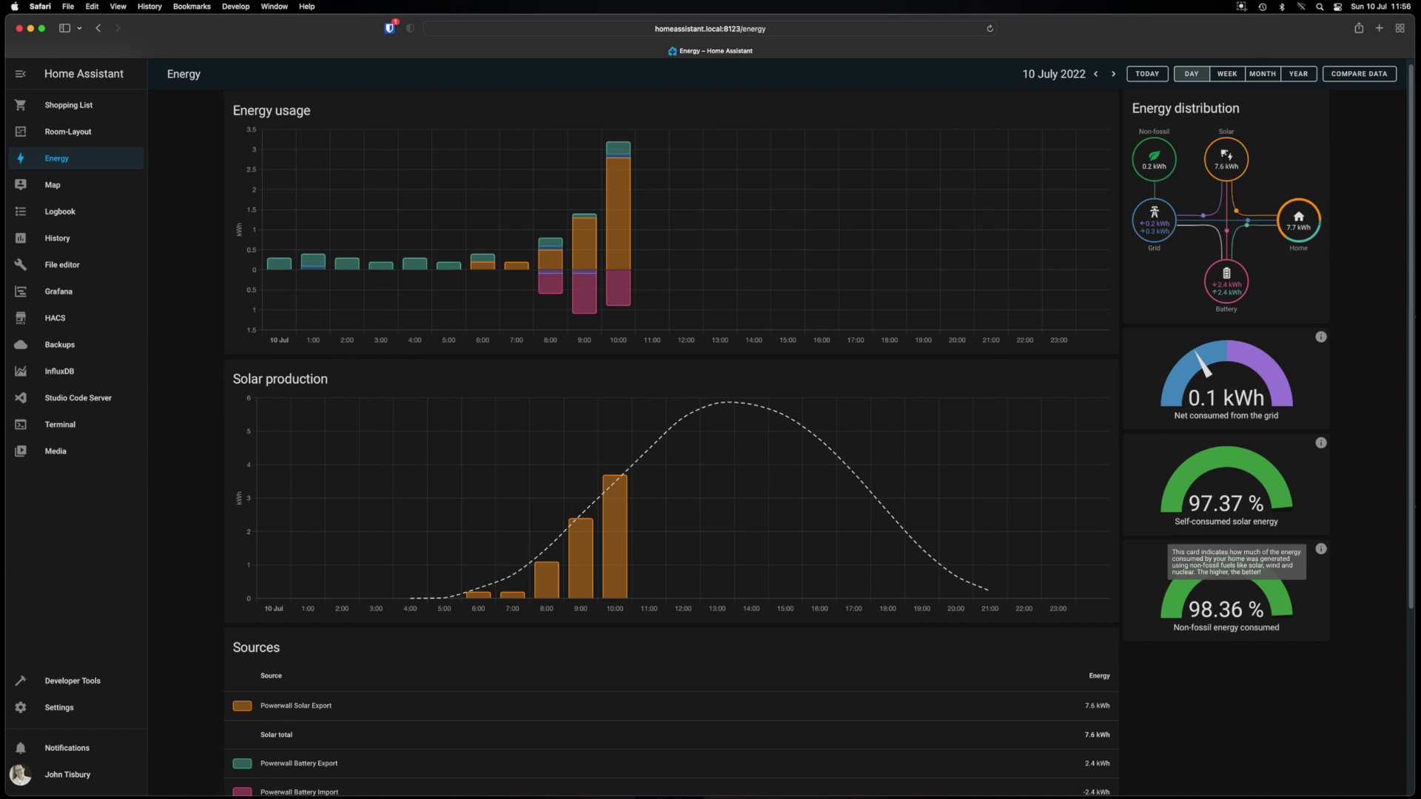
pyautogui.scroll(1, 1321, 549)
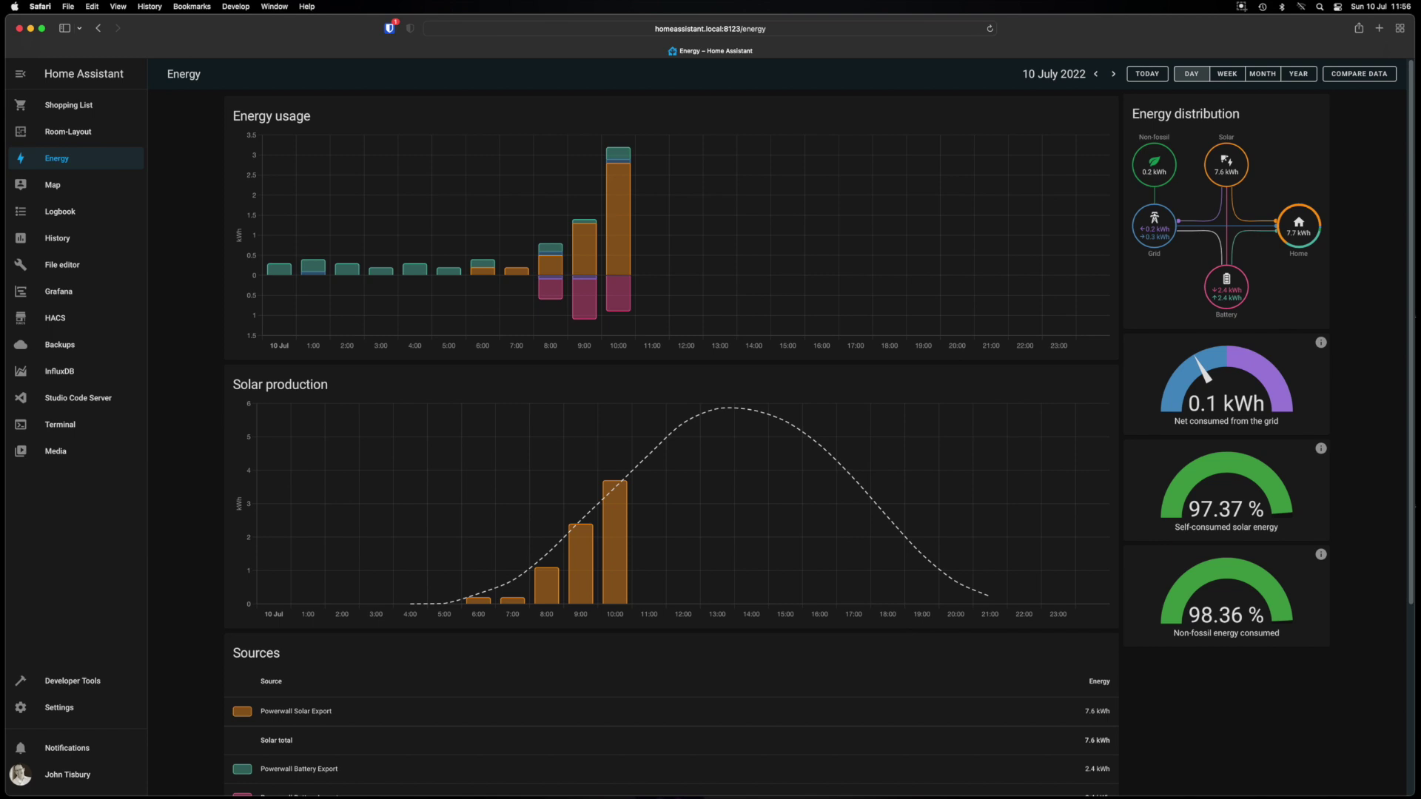
pyautogui.scroll(-5, 670, 444)
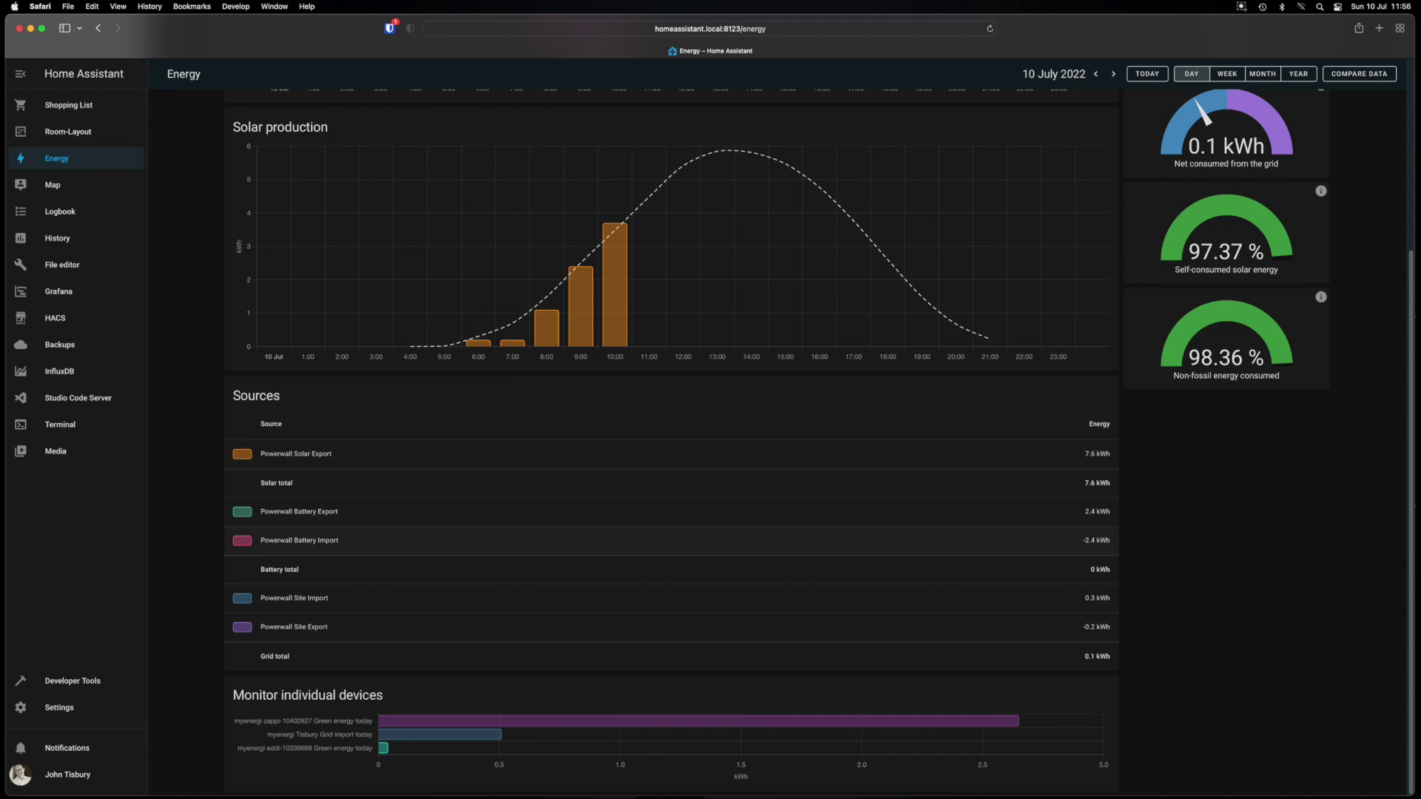
pyautogui.moveTo(992, 721)
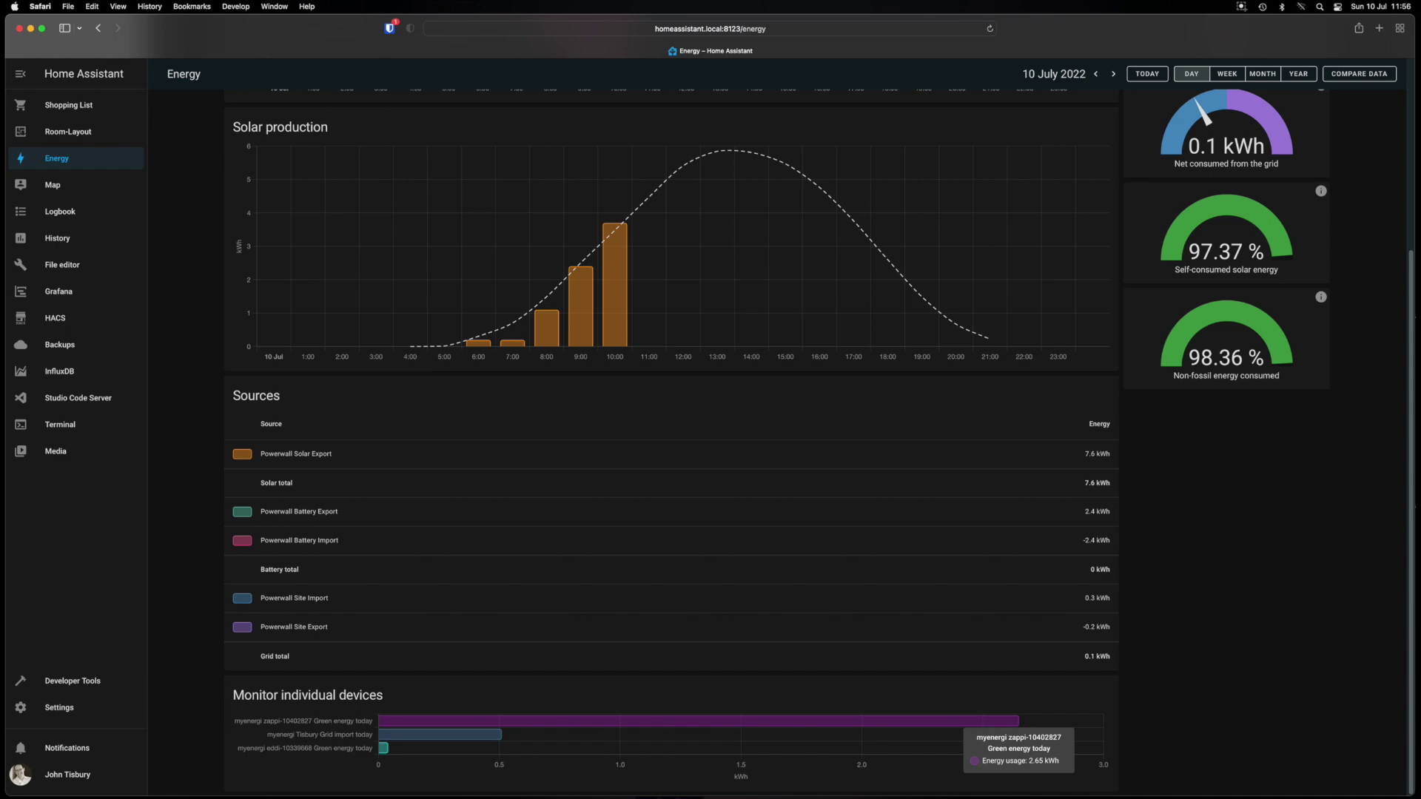
pyautogui.moveTo(474, 735)
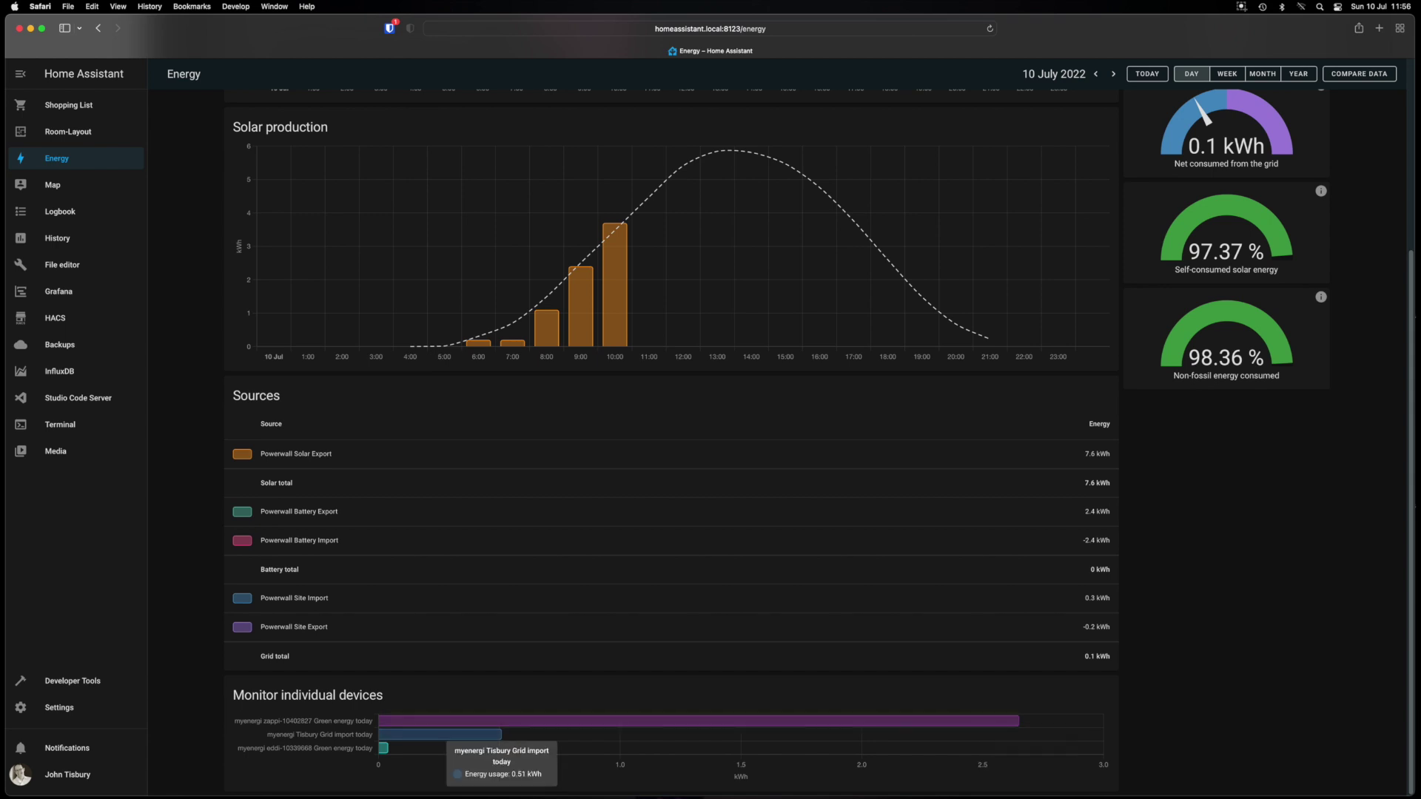
pyautogui.moveTo(384, 748)
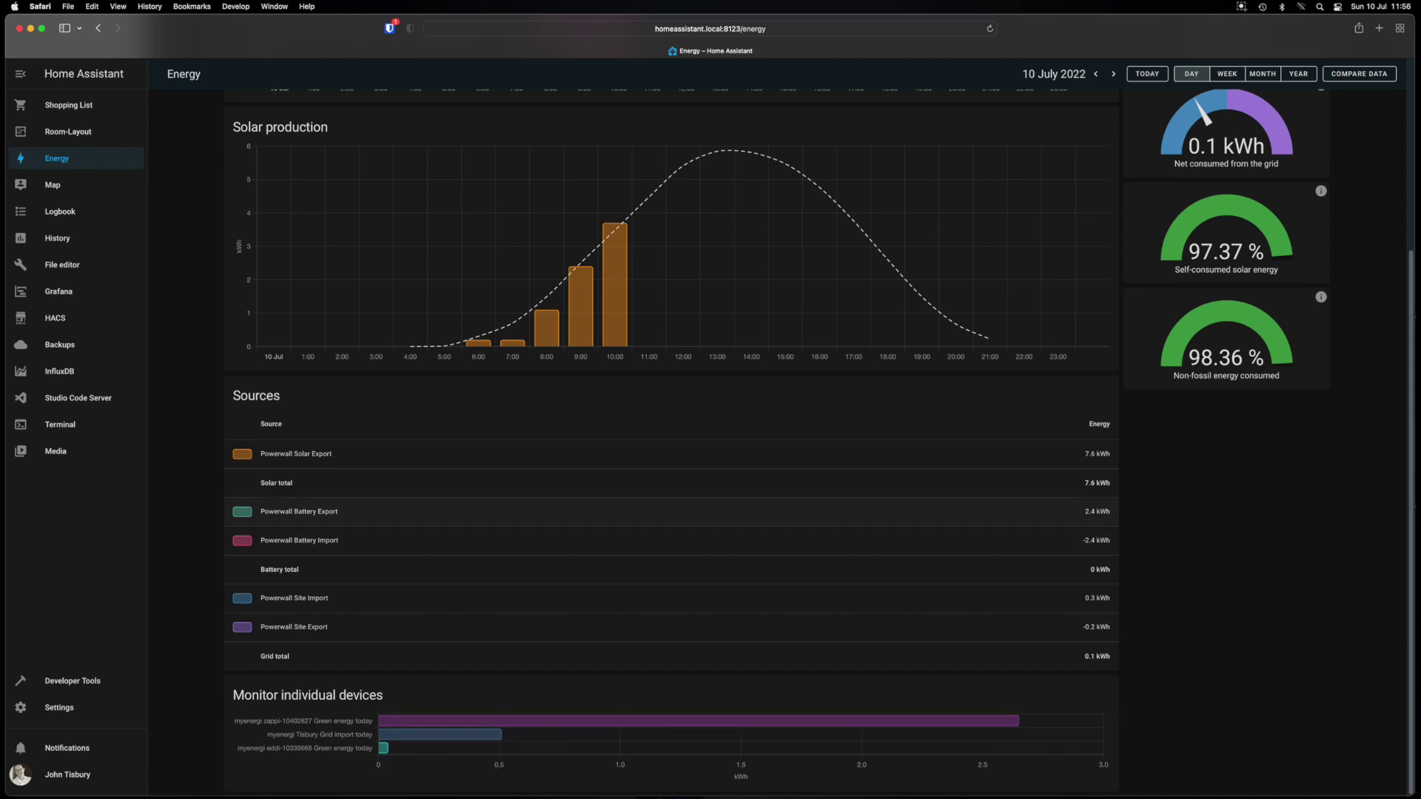
pyautogui.scroll(5, 710, 444)
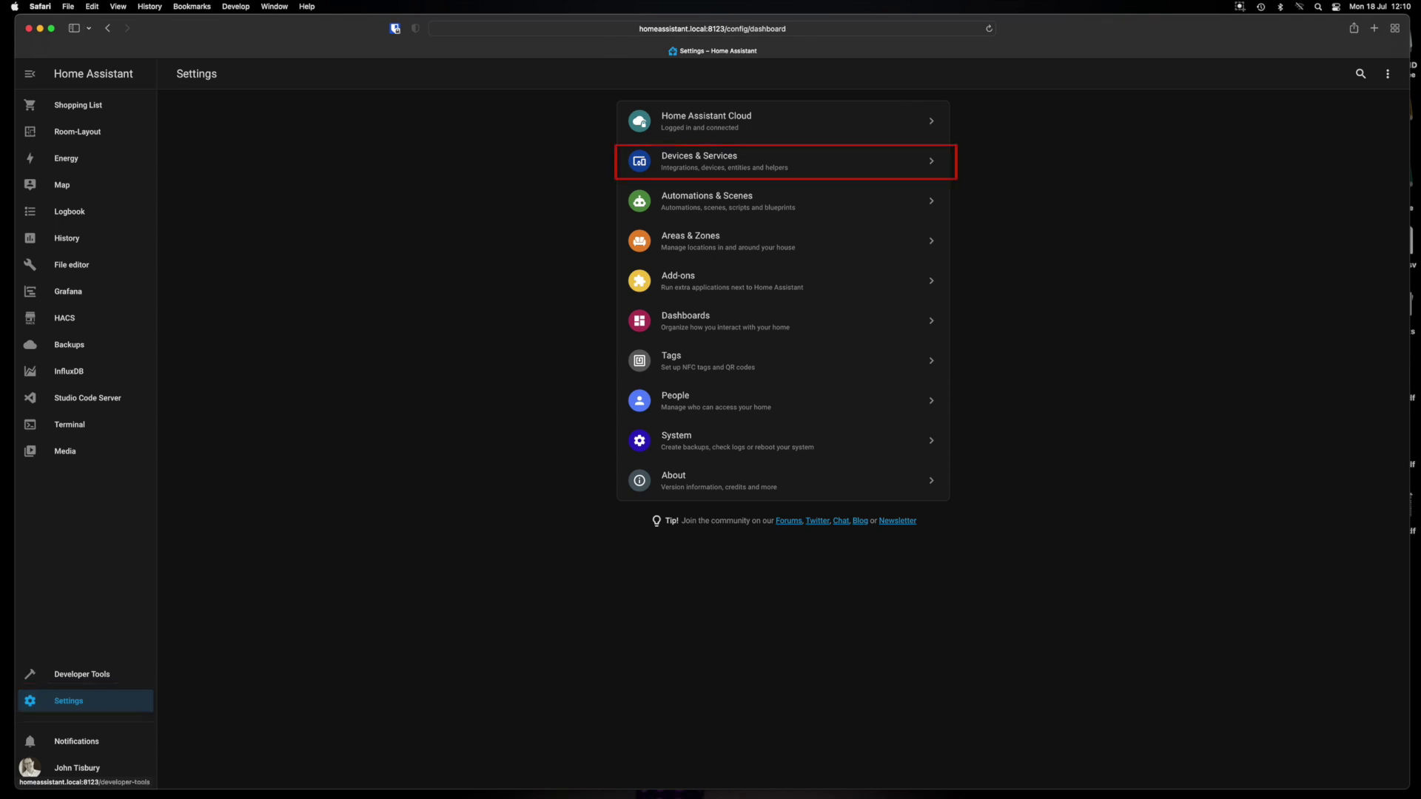
# Step: In Devices & Services, add a new integration by searching 'mye' and choosing myenergi
pyautogui.click(711, 161)
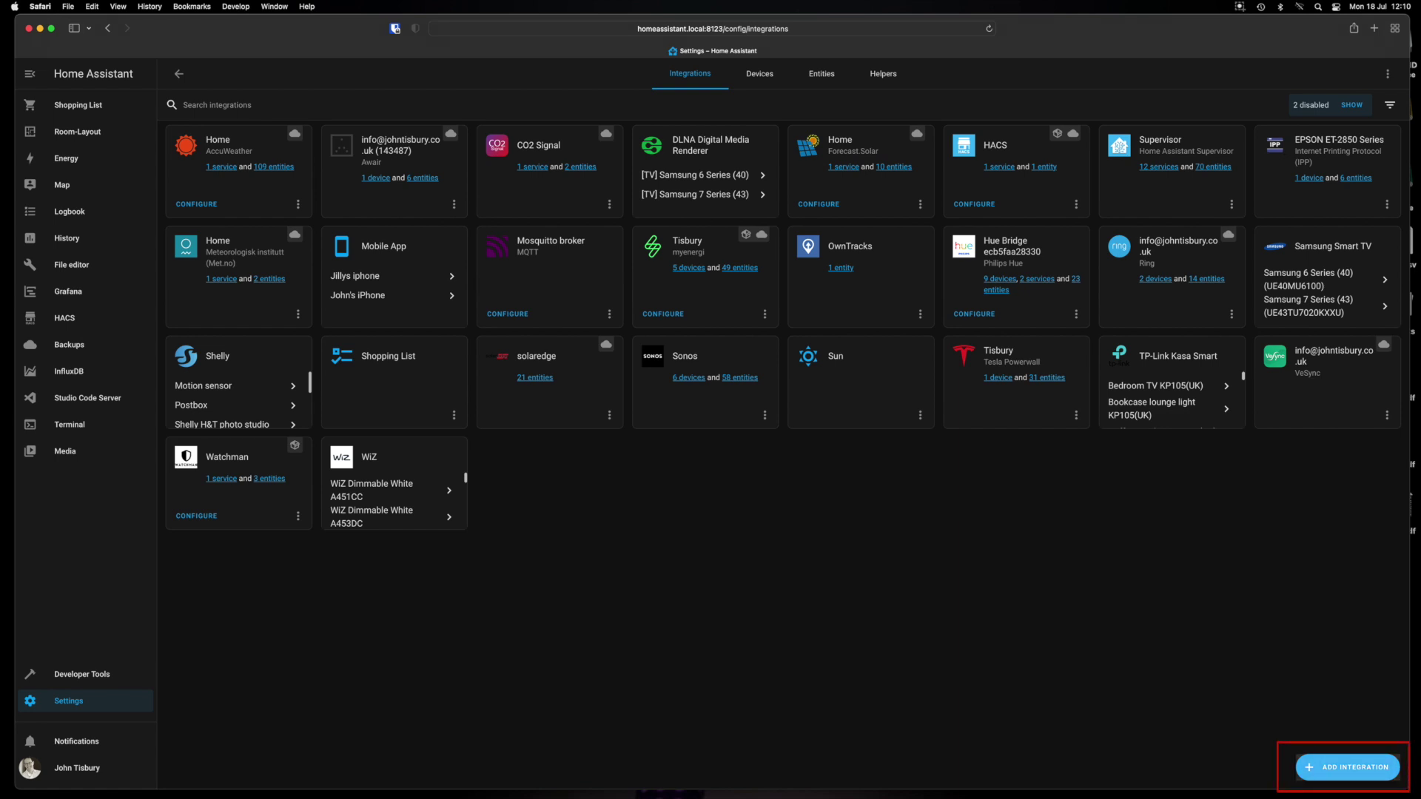
pyautogui.click(1347, 767)
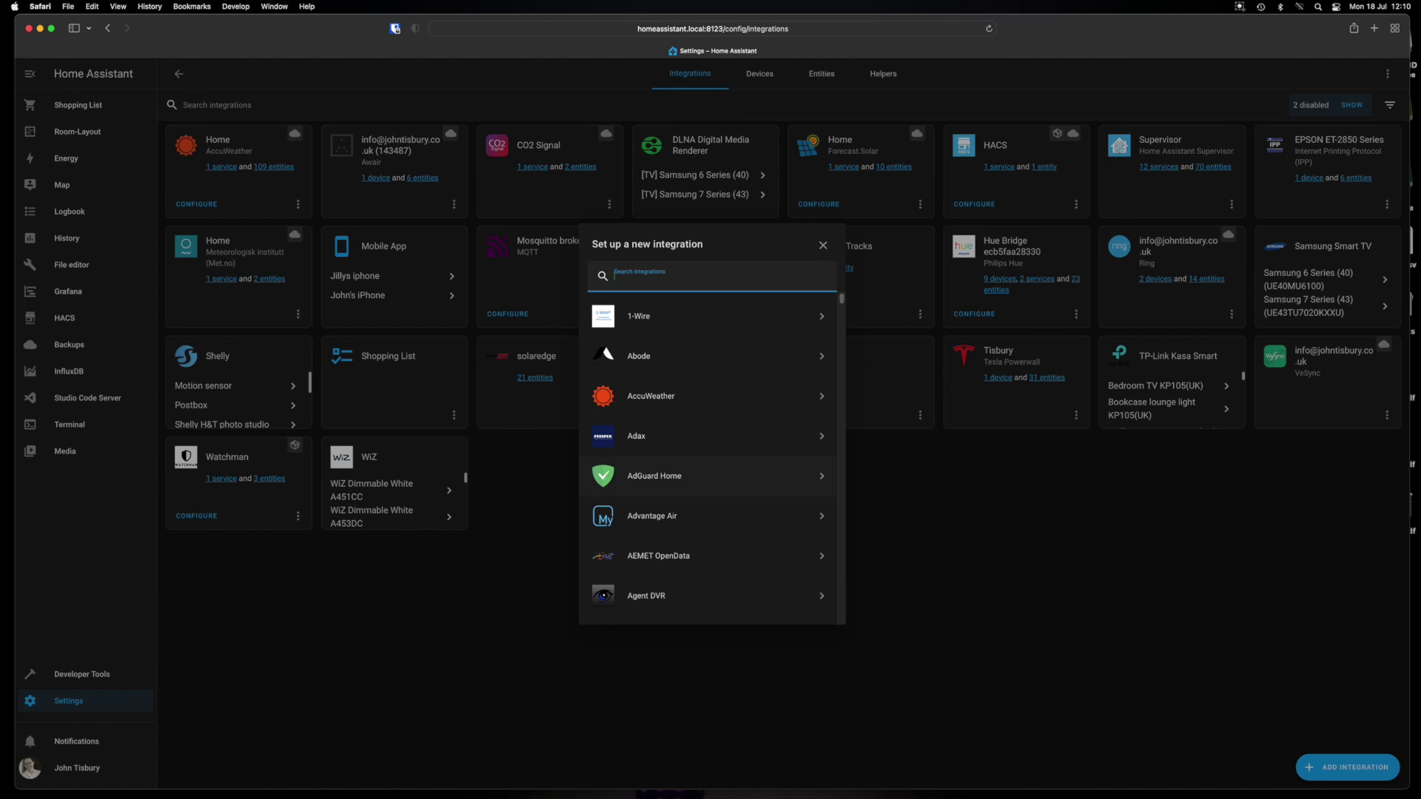
pyautogui.write('mye')
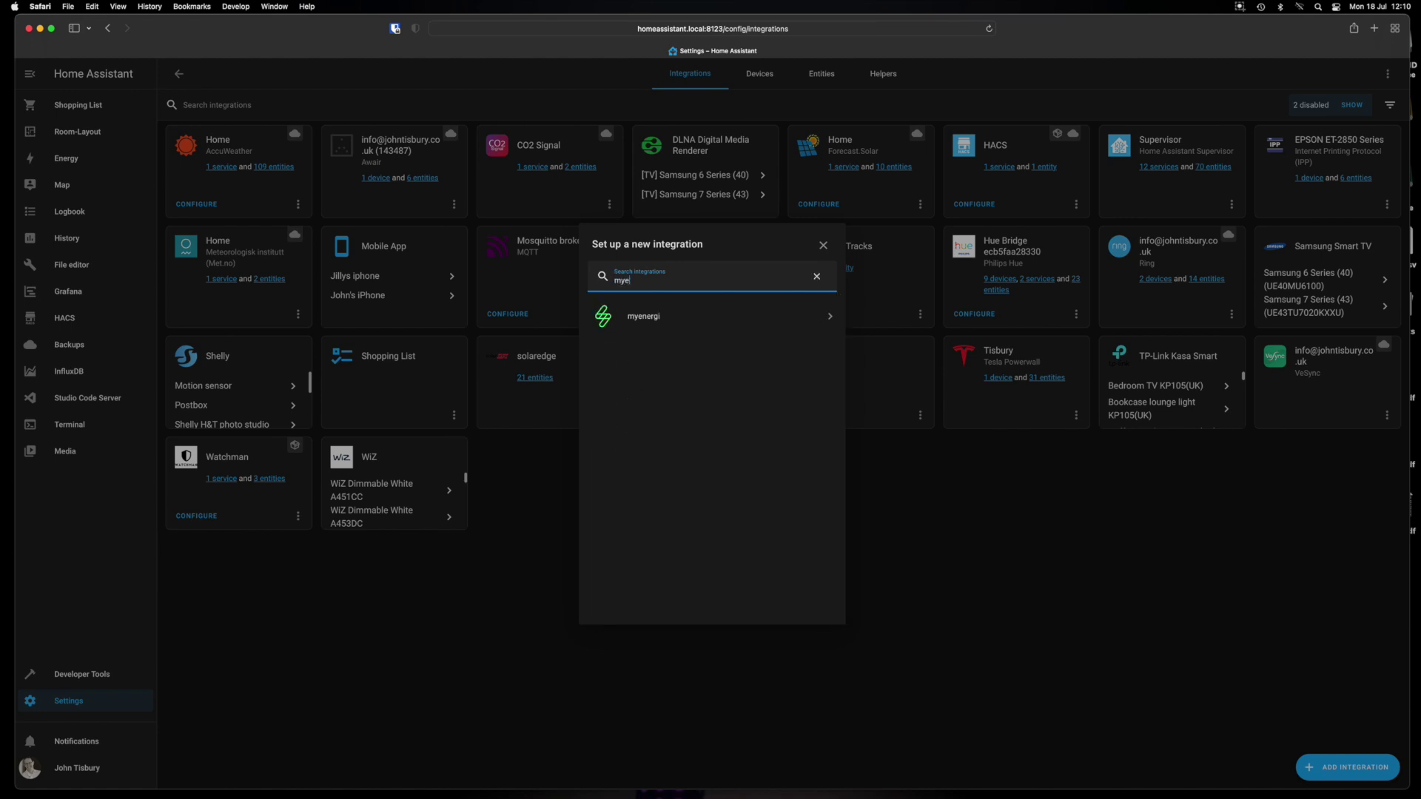
pyautogui.press('Return')
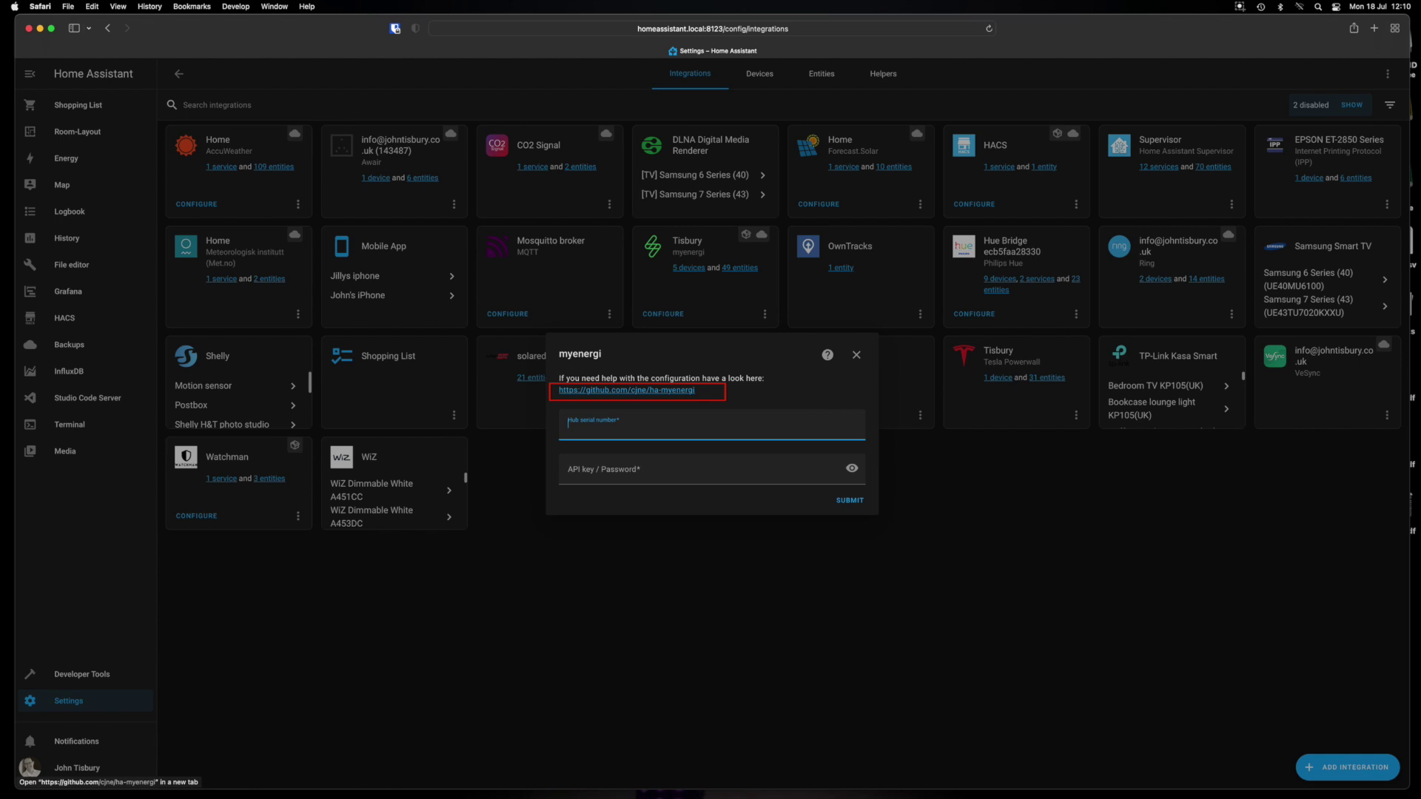
# Step: Read the ha-myenergi GitHub README's Configuration section, then go back to Home Assistant
pyautogui.click(626, 390)
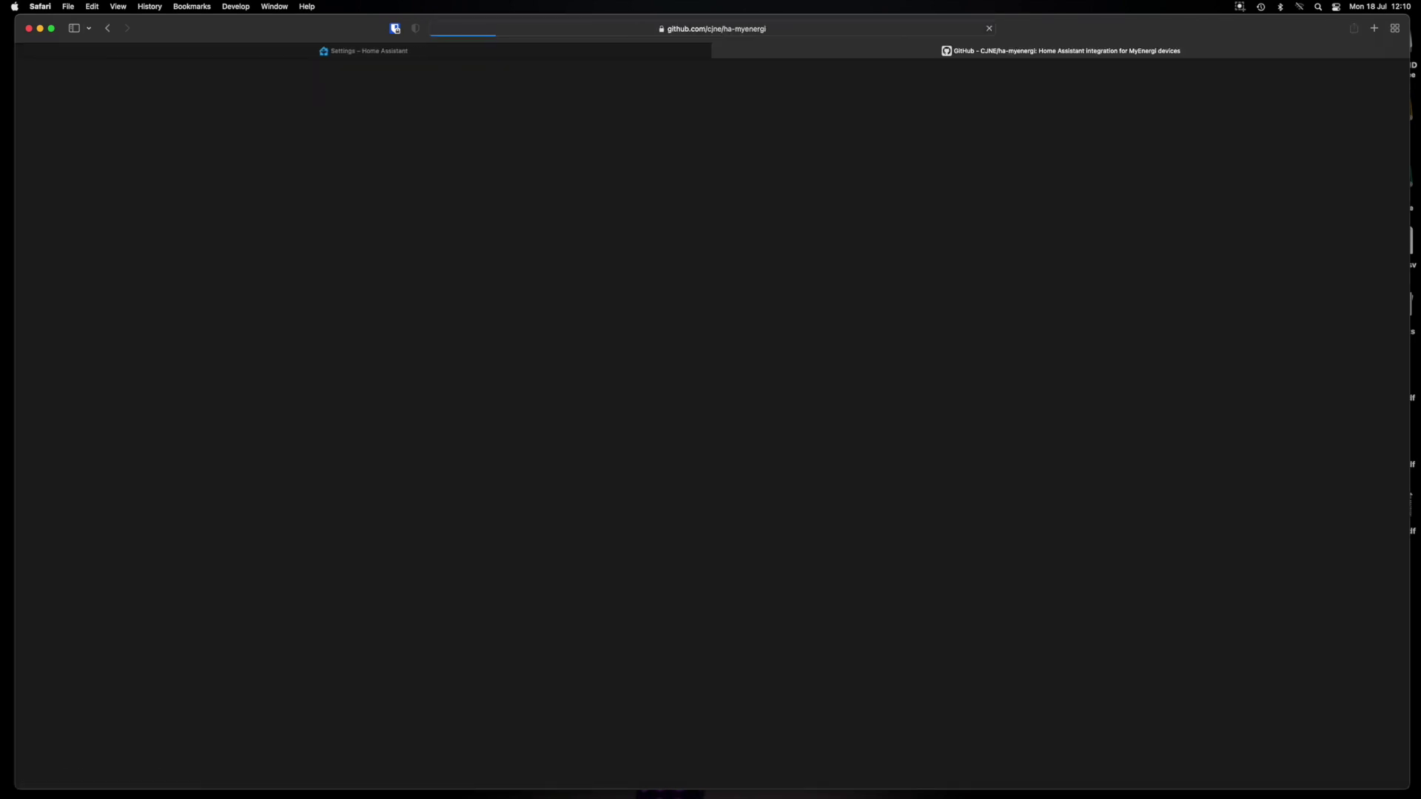
pyautogui.scroll(-20, 619, 444)
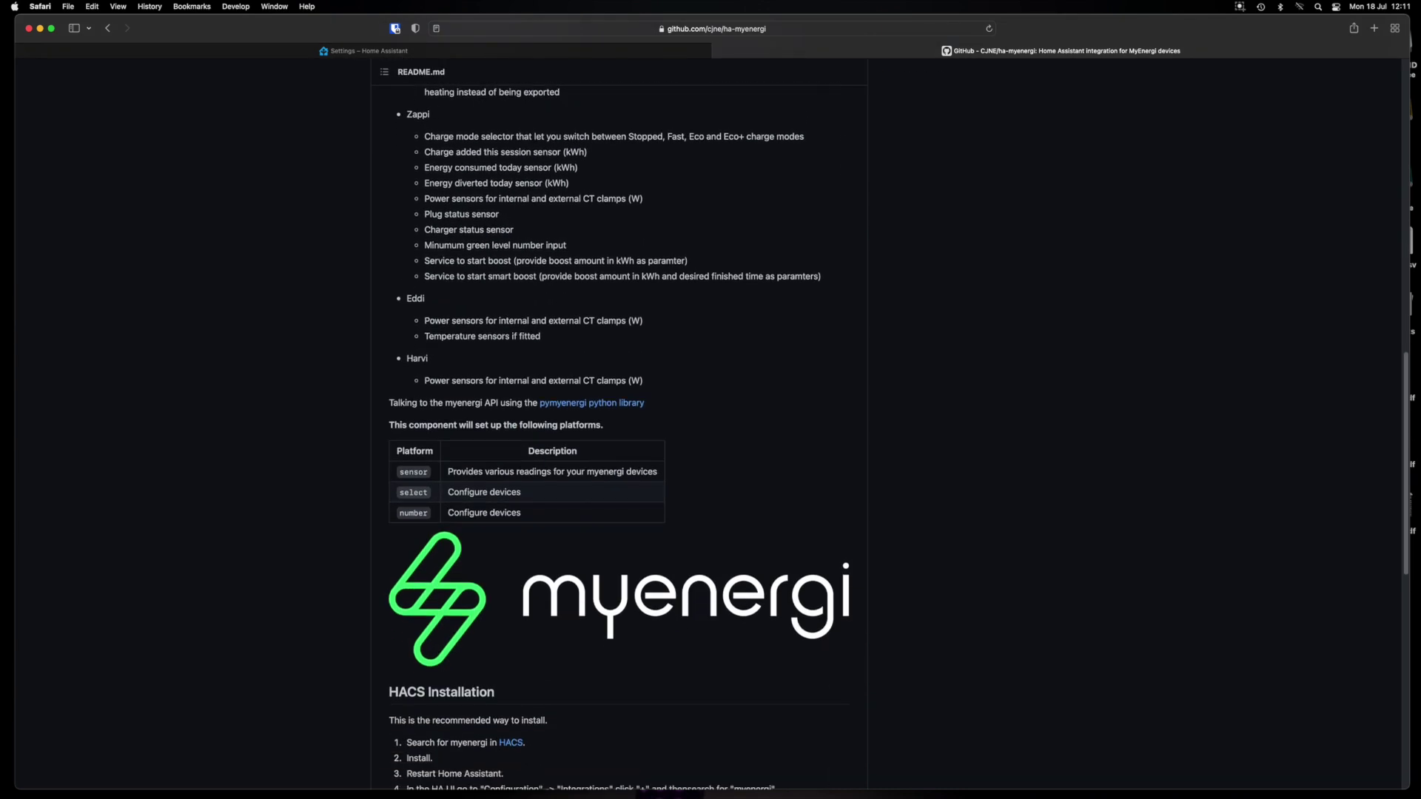
pyautogui.scroll(-5, 619, 444)
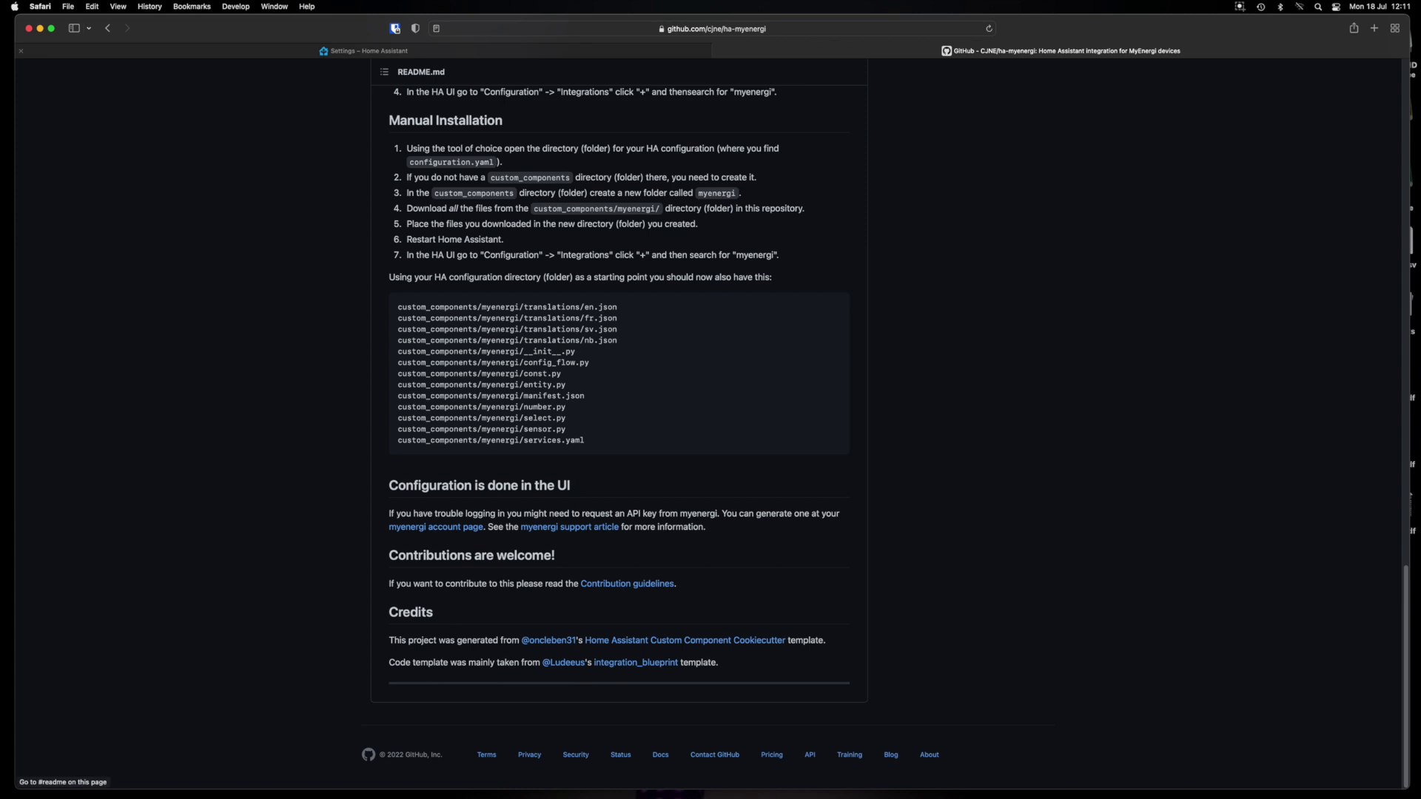
pyautogui.click(362, 50)
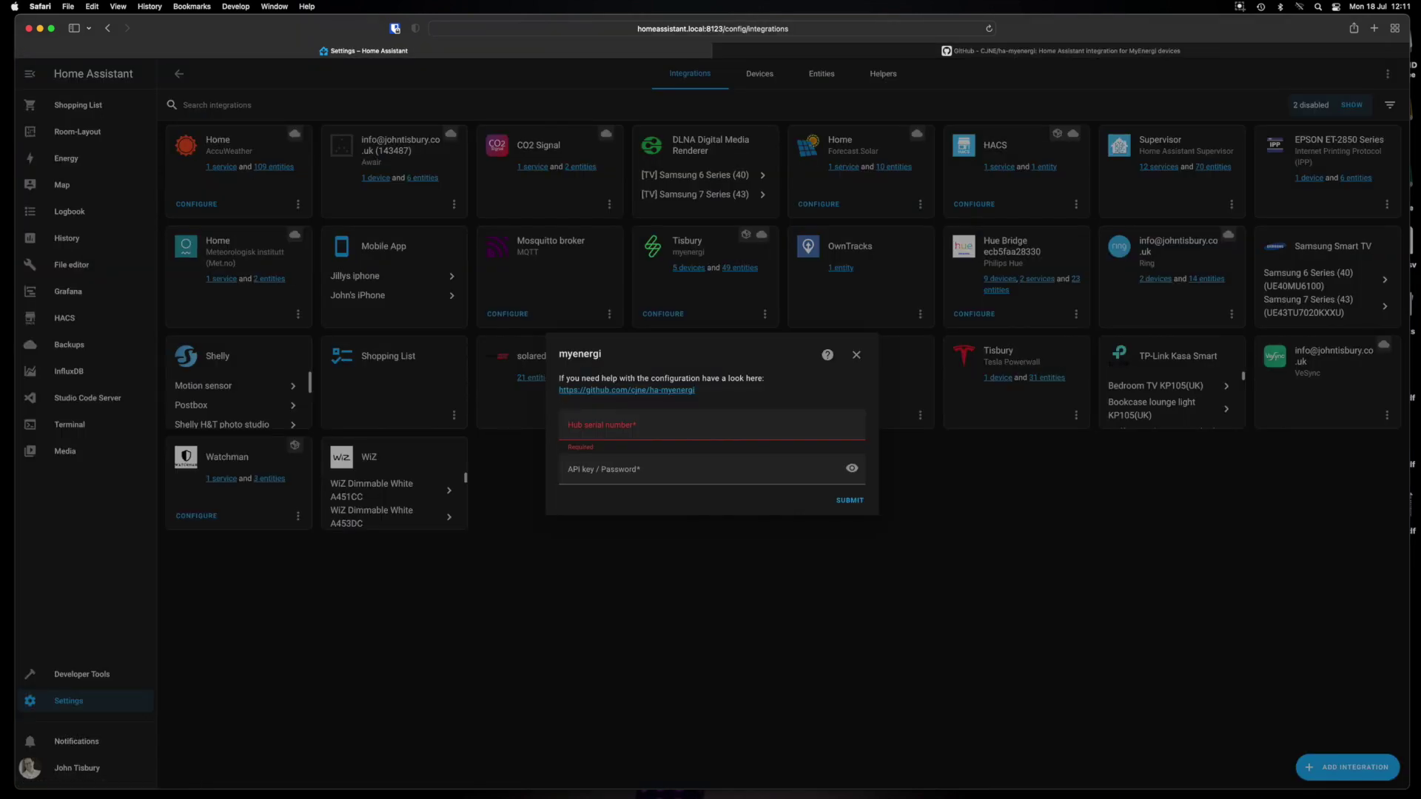
# Step: Abandon the new myenergi setup, list the Tisbury integration's five devices, then view its entities
pyautogui.click(690, 268)
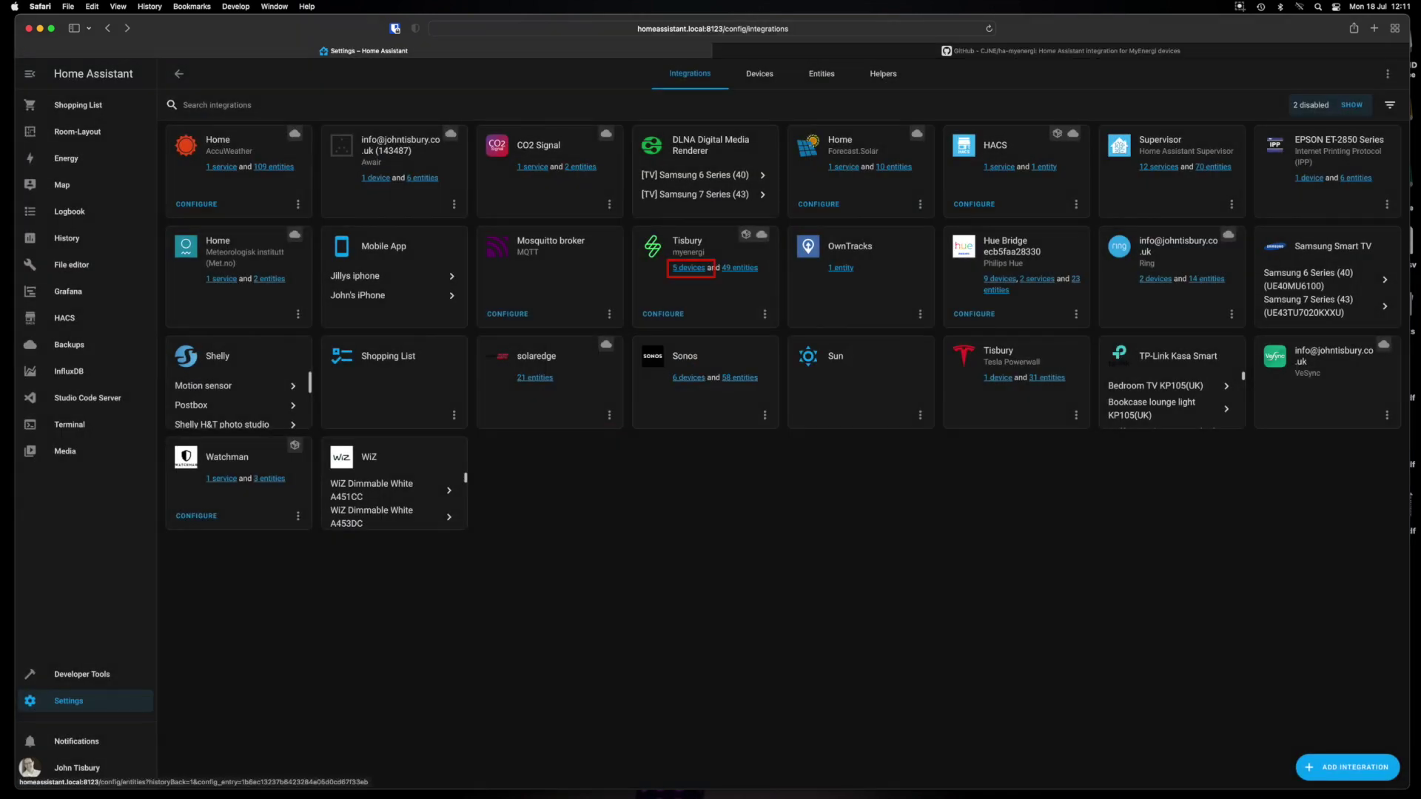
pyautogui.click(690, 268)
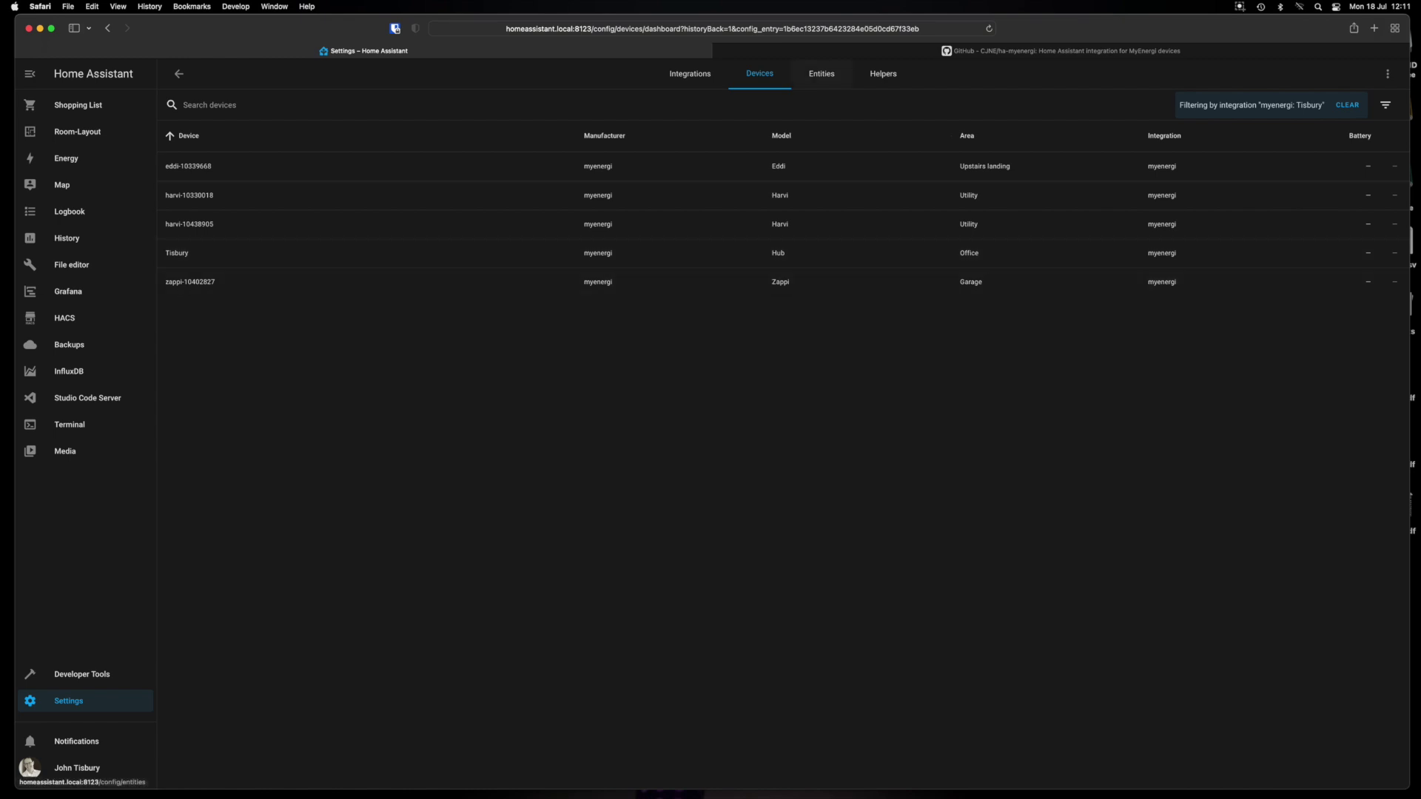
pyautogui.click(821, 73)
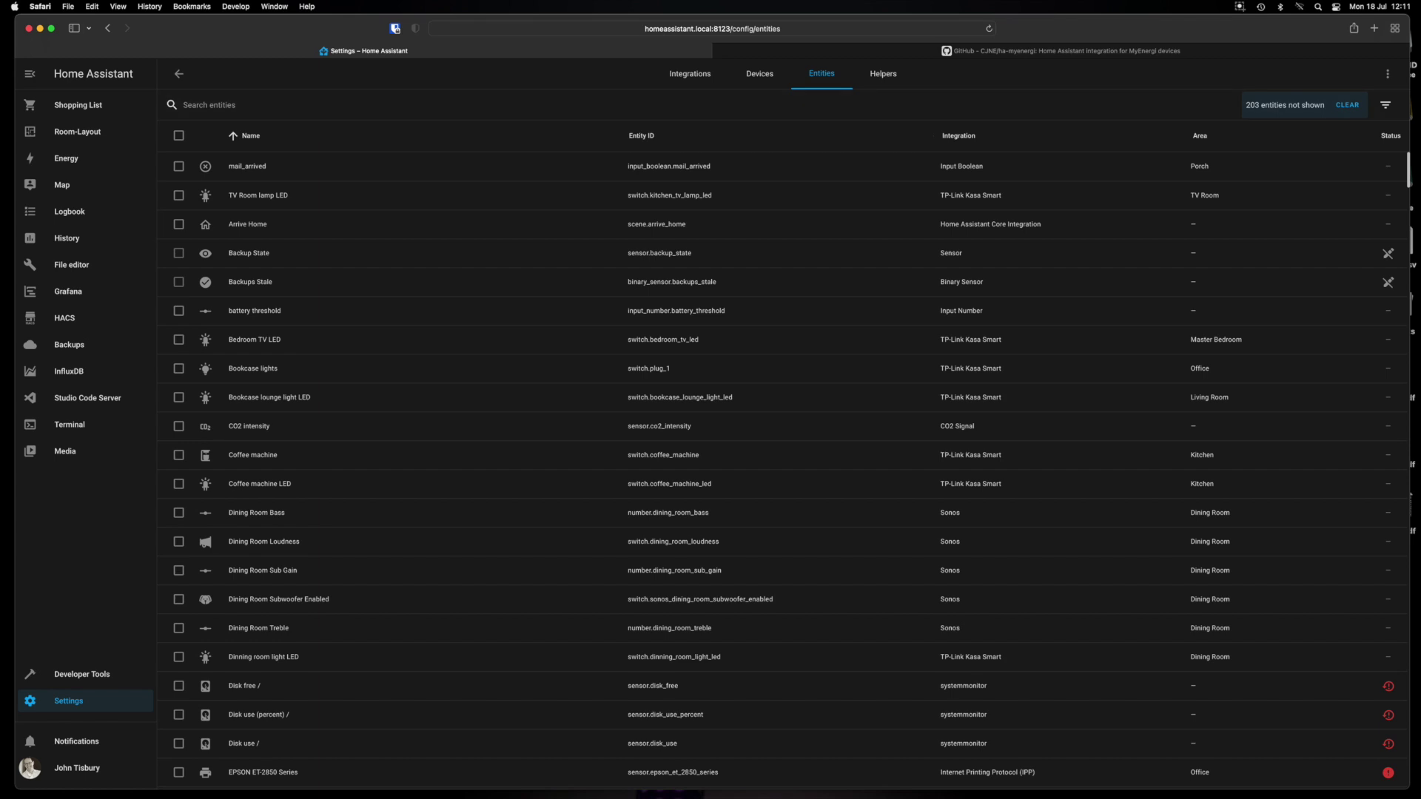
# Step: Return through Settings to Integrations and open the 49 entities of myenergi Tisbury
pyautogui.click(68, 701)
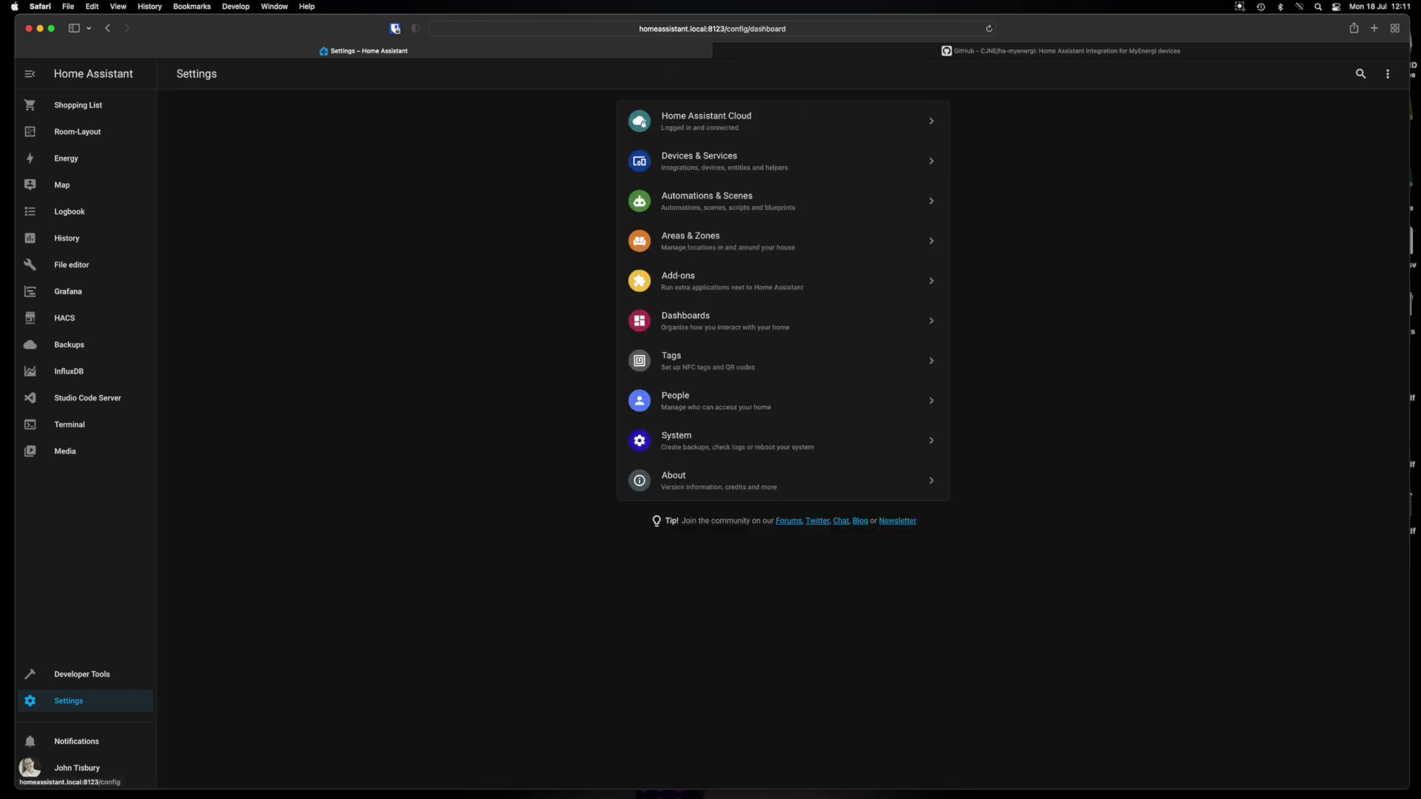
pyautogui.click(700, 160)
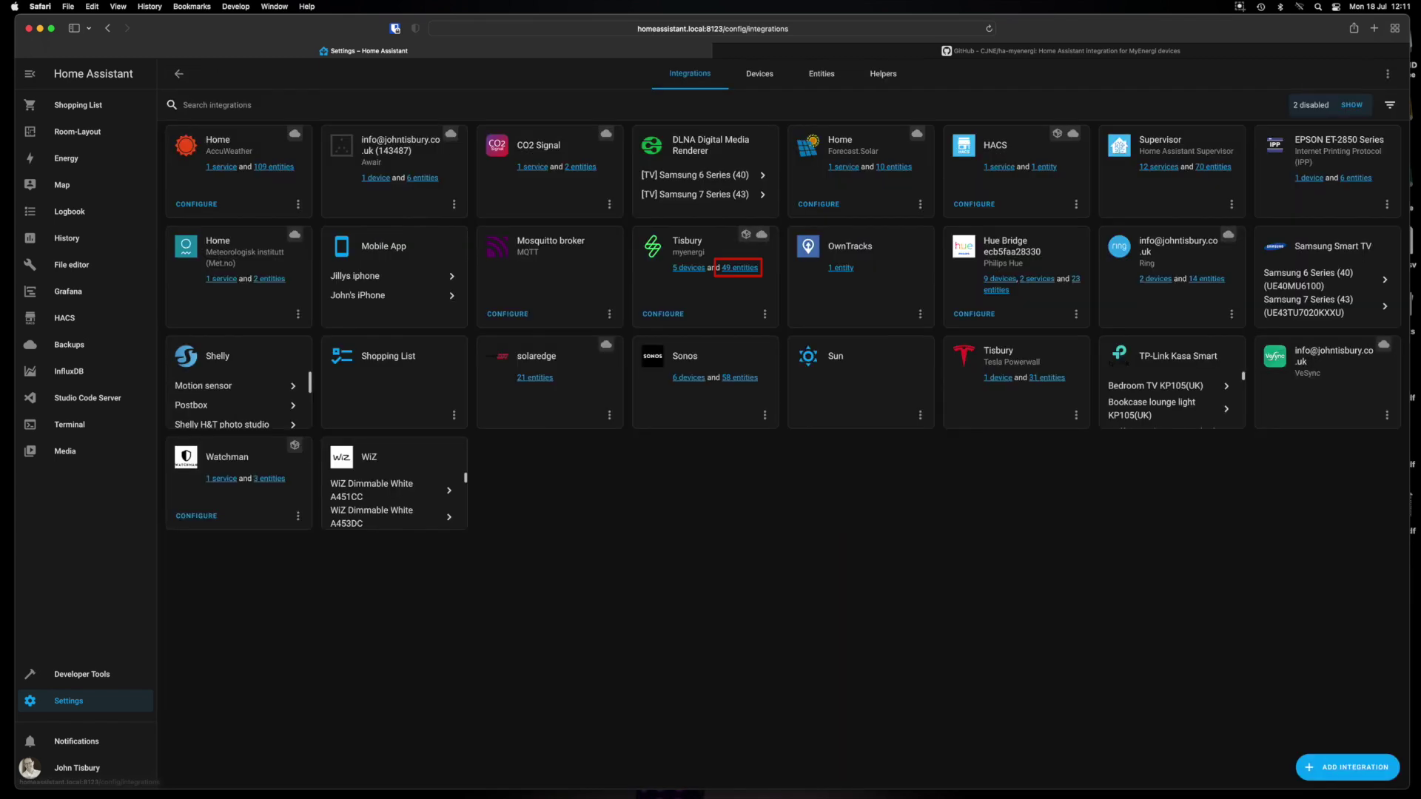
pyautogui.click(742, 288)
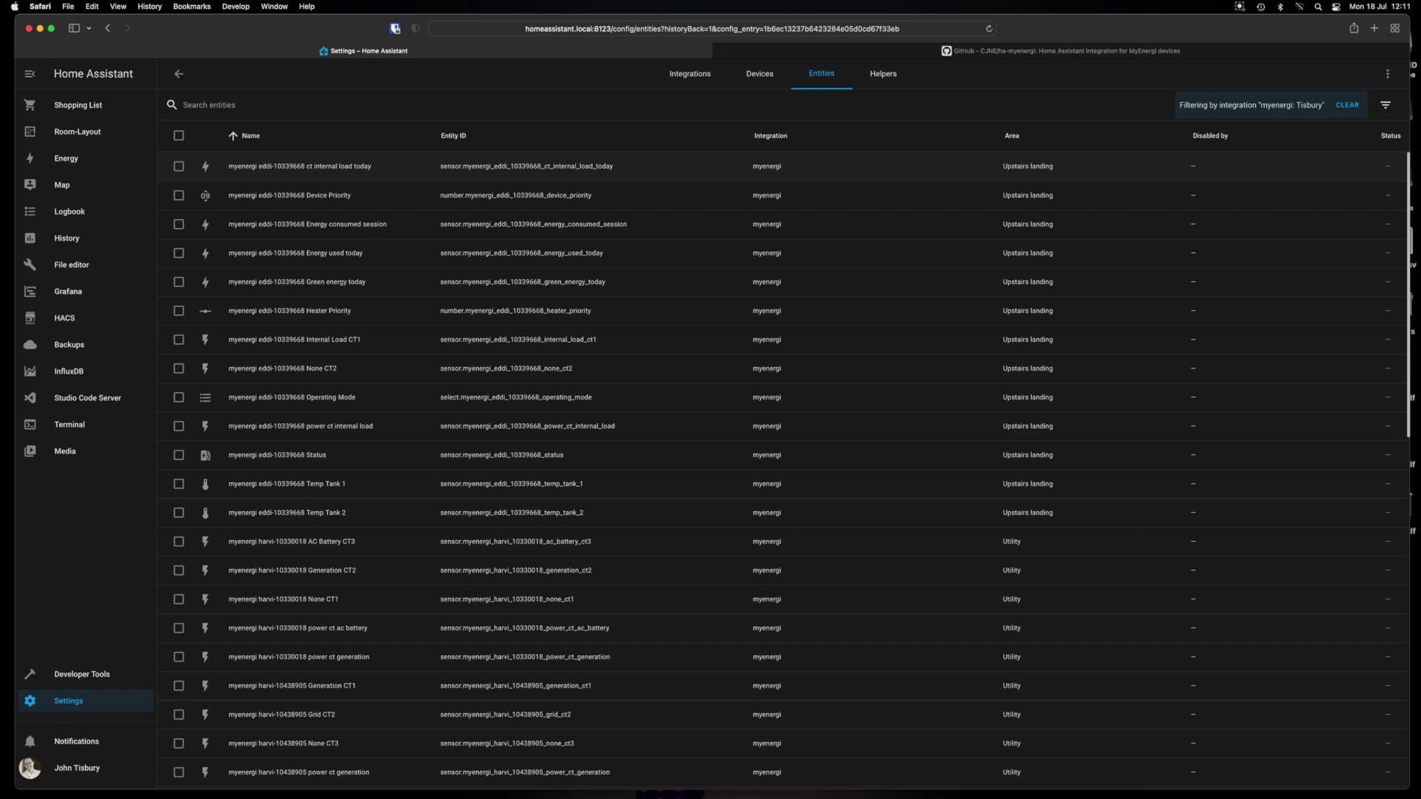
# Step: Scroll through the full list of myenergi Tisbury entities
pyautogui.scroll(-2, 784, 466)
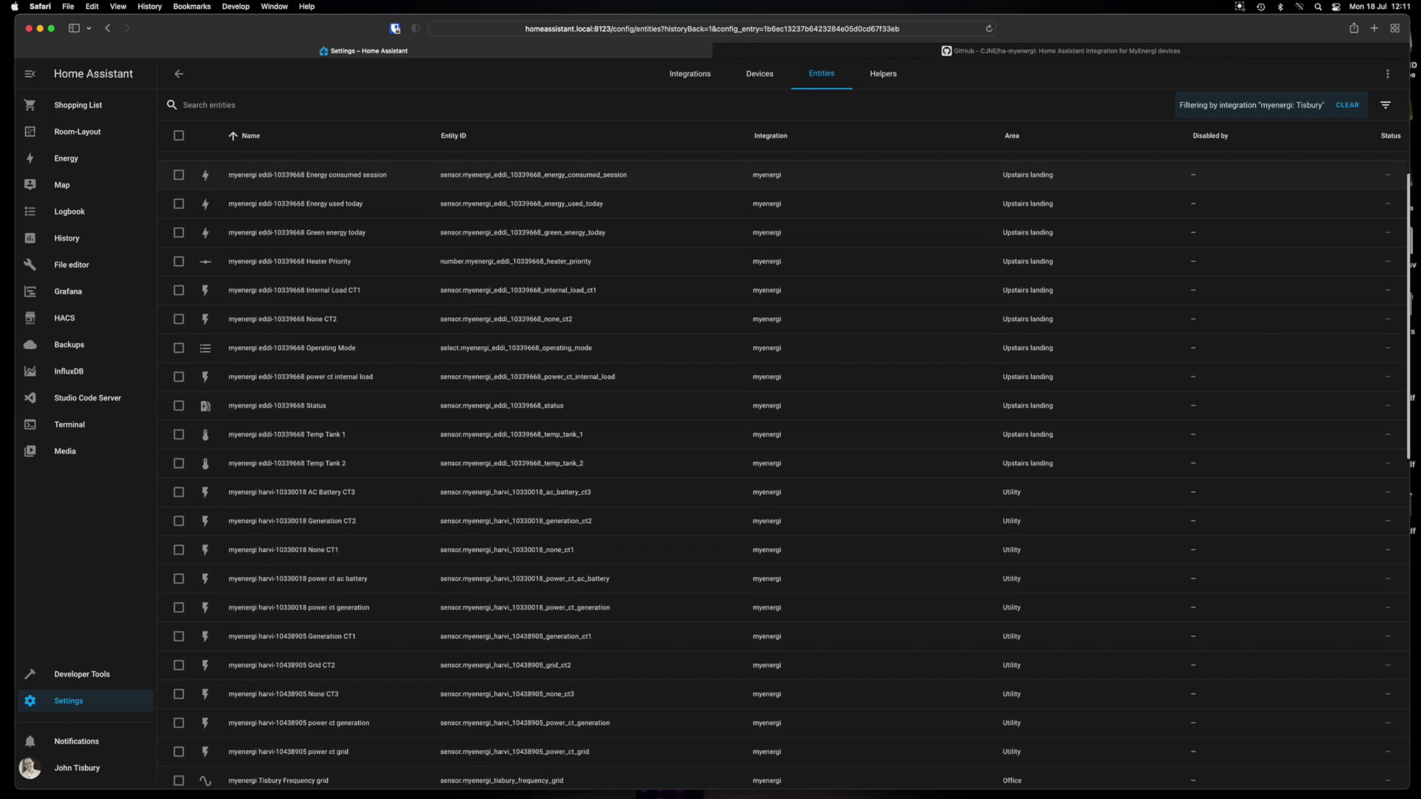
pyautogui.scroll(1, 785, 466)
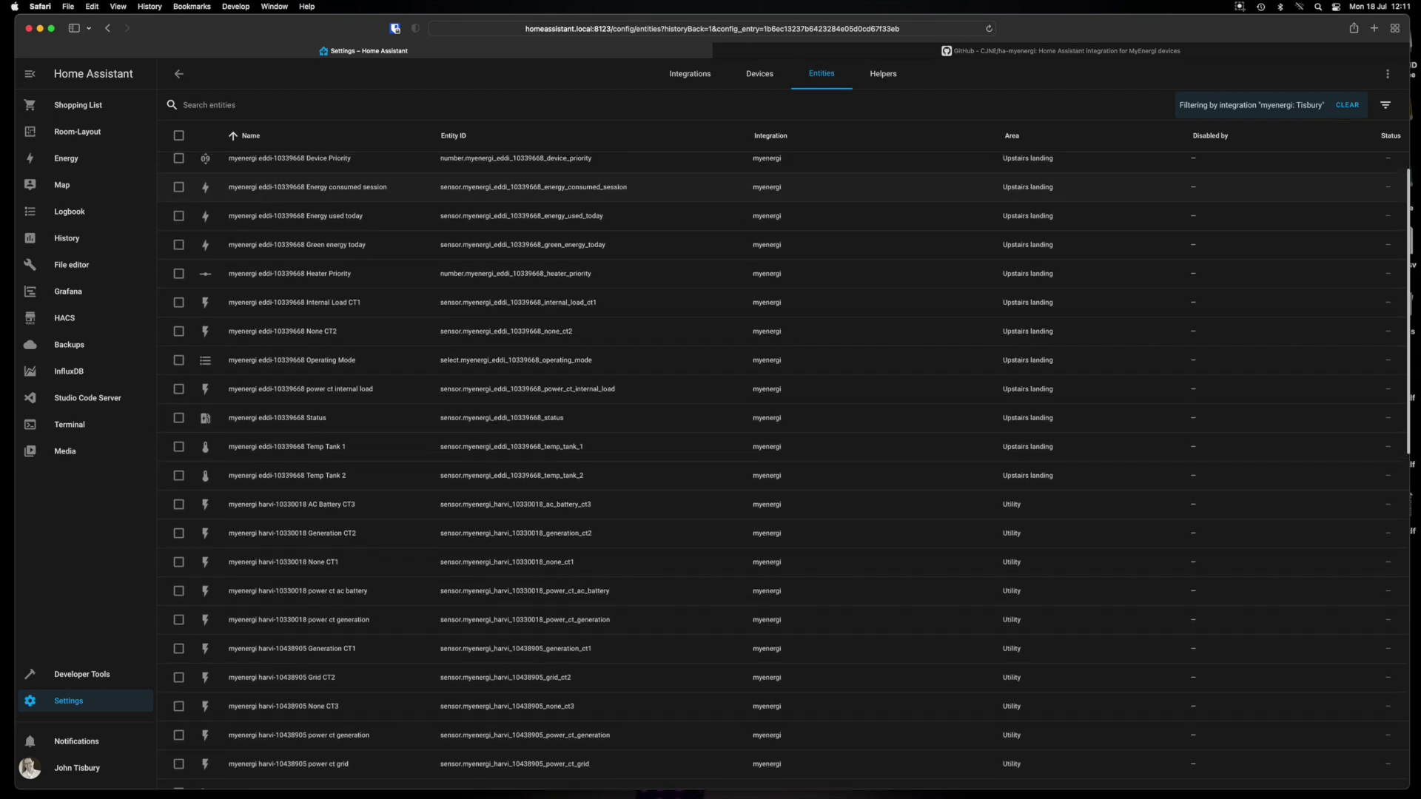
pyautogui.scroll(-1, 784, 467)
pyautogui.scroll(-2, 785, 471)
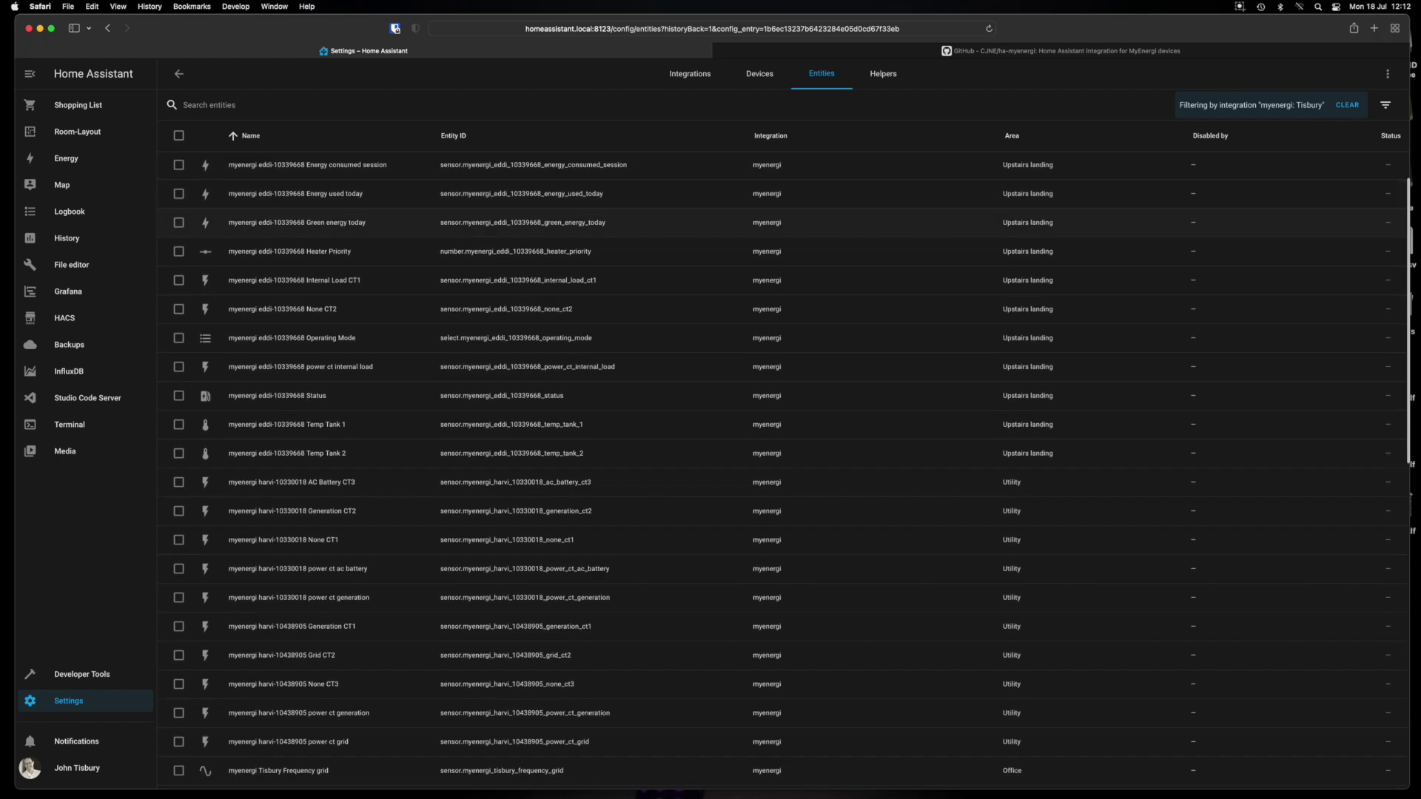
pyautogui.scroll(-2, 784, 471)
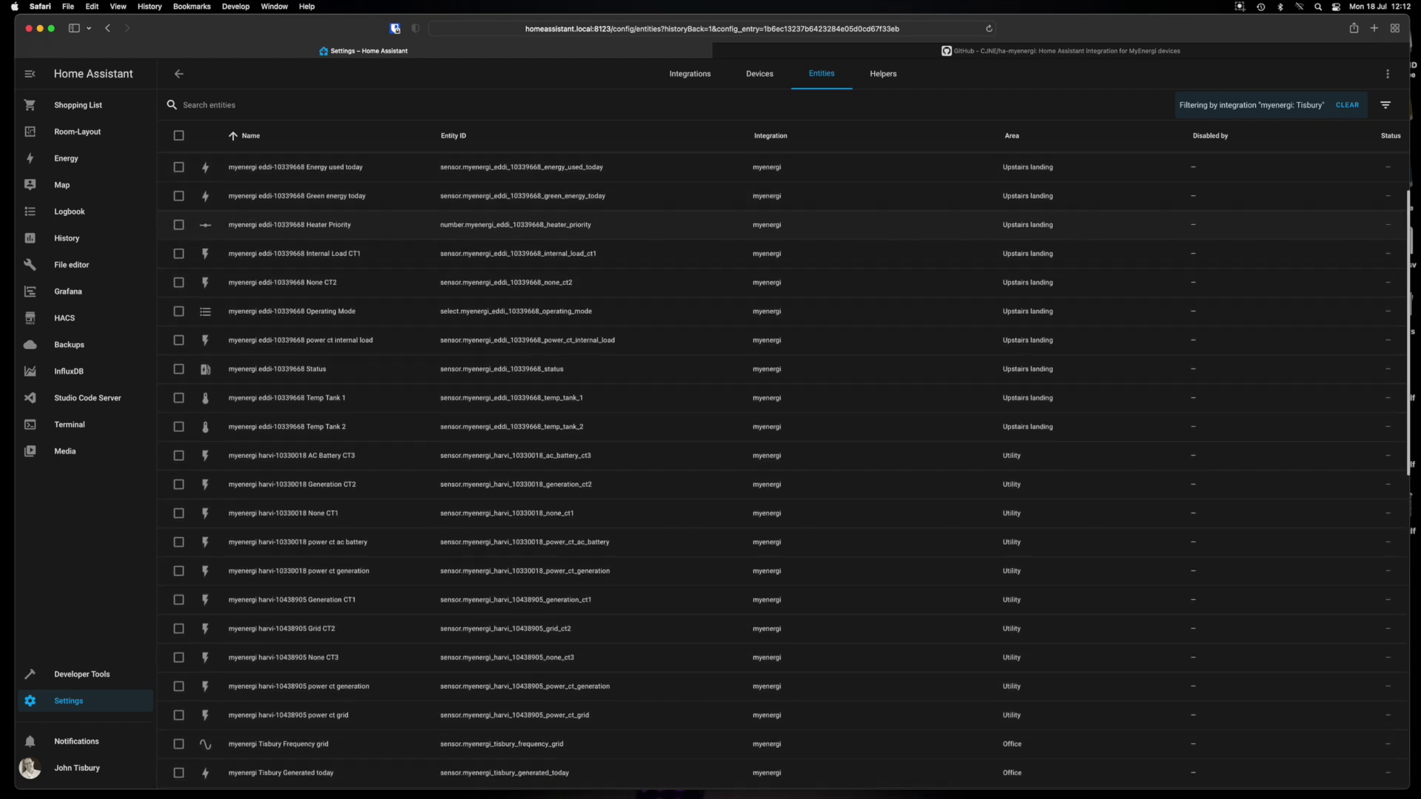
pyautogui.scroll(-2, 784, 471)
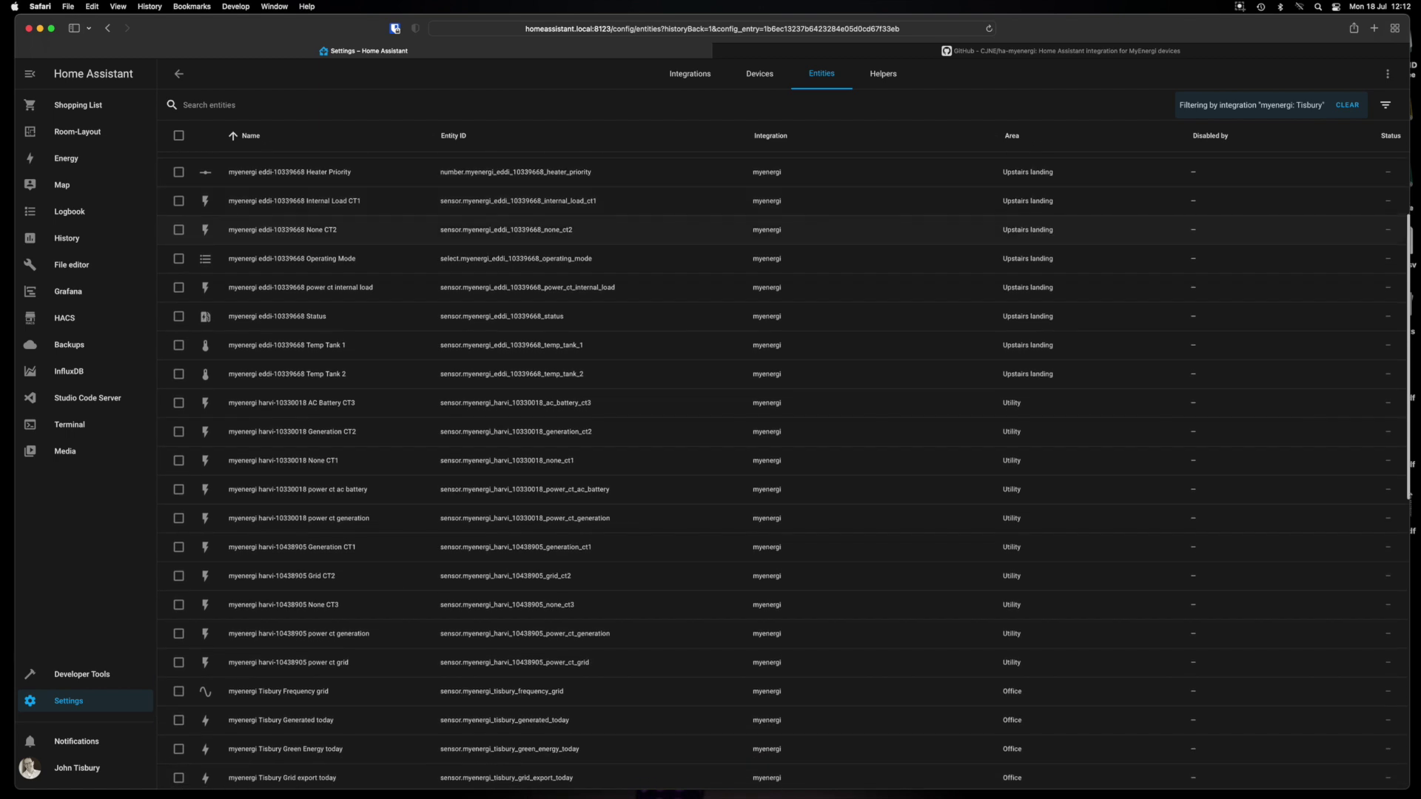
pyautogui.scroll(-4, 781, 470)
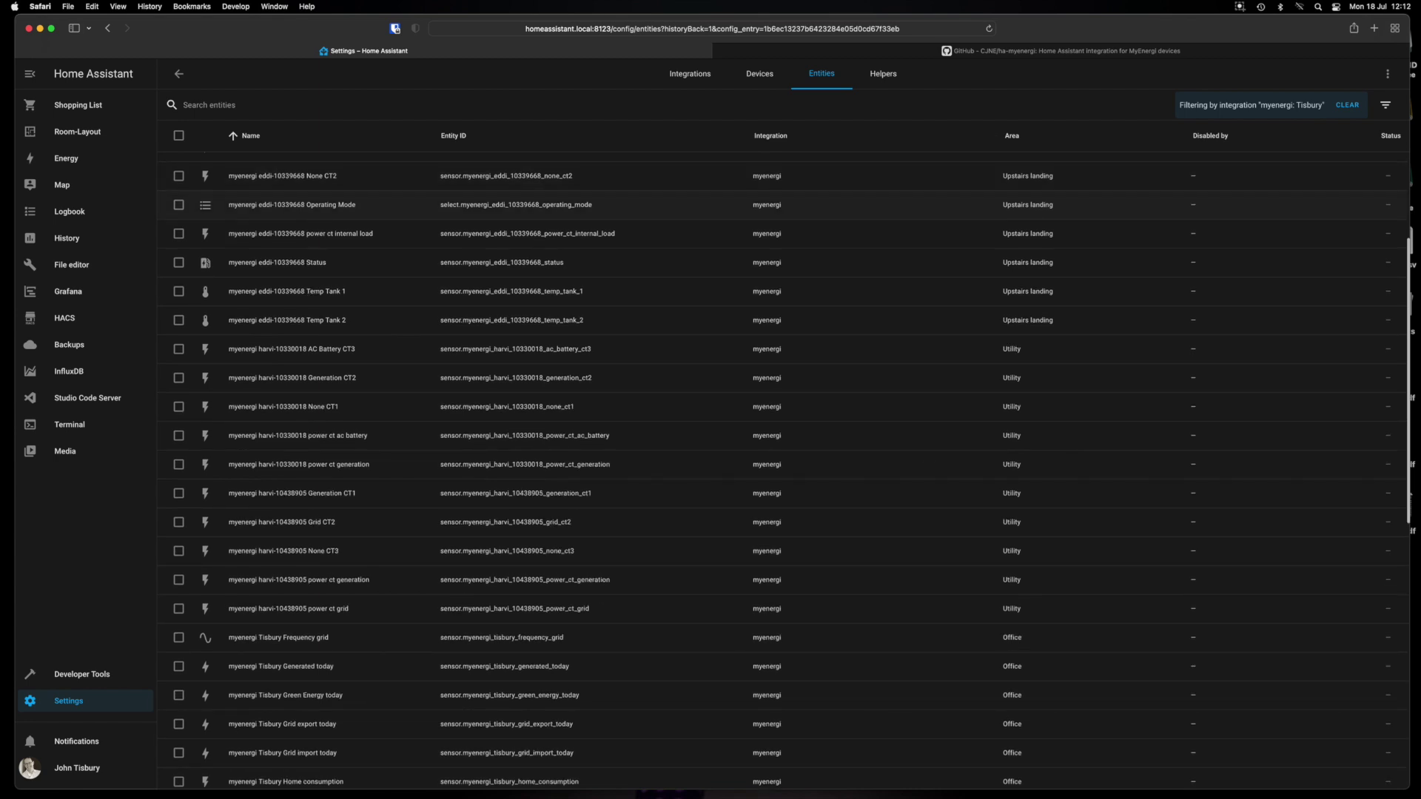
pyautogui.scroll(-1, 781, 474)
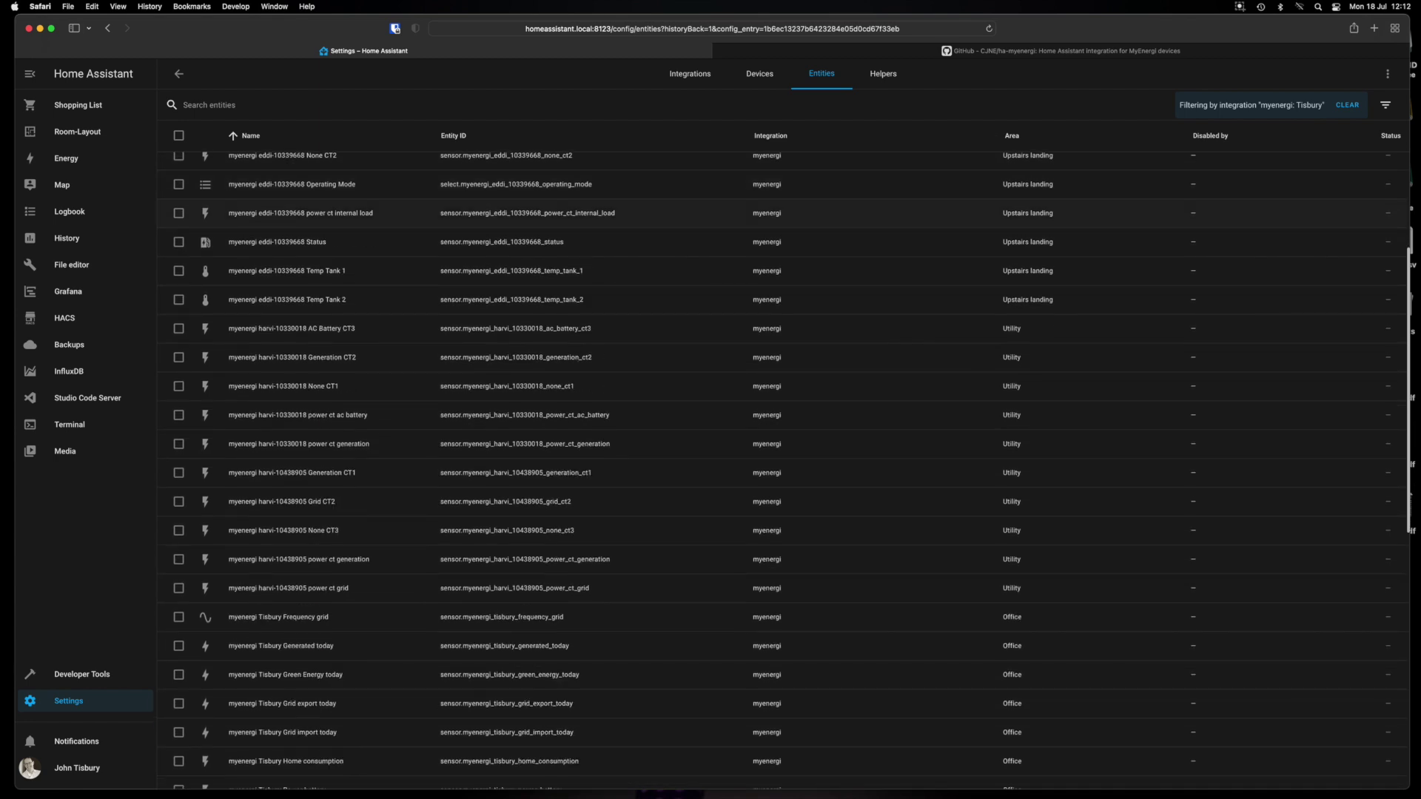
pyautogui.scroll(-2, 781, 471)
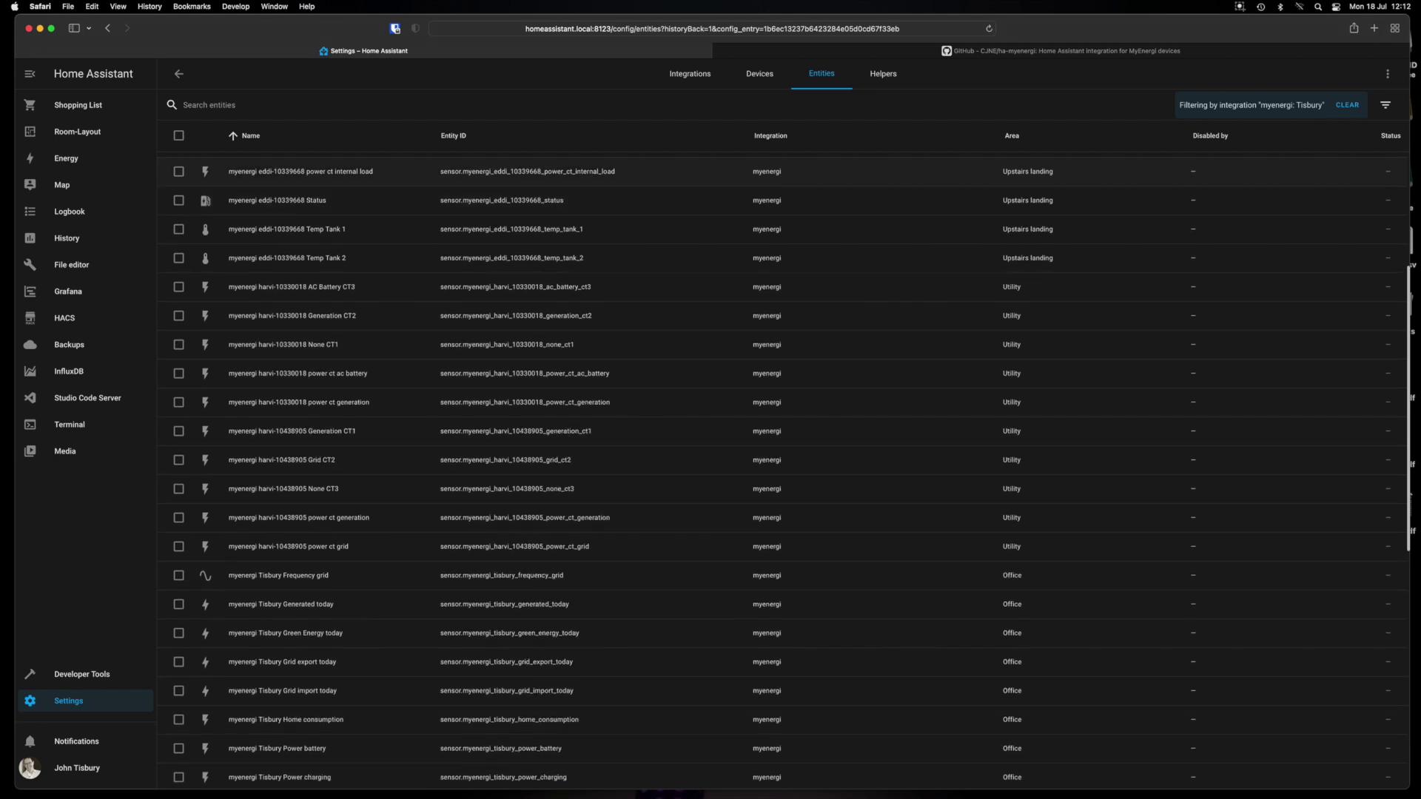
pyautogui.scroll(-2, 781, 470)
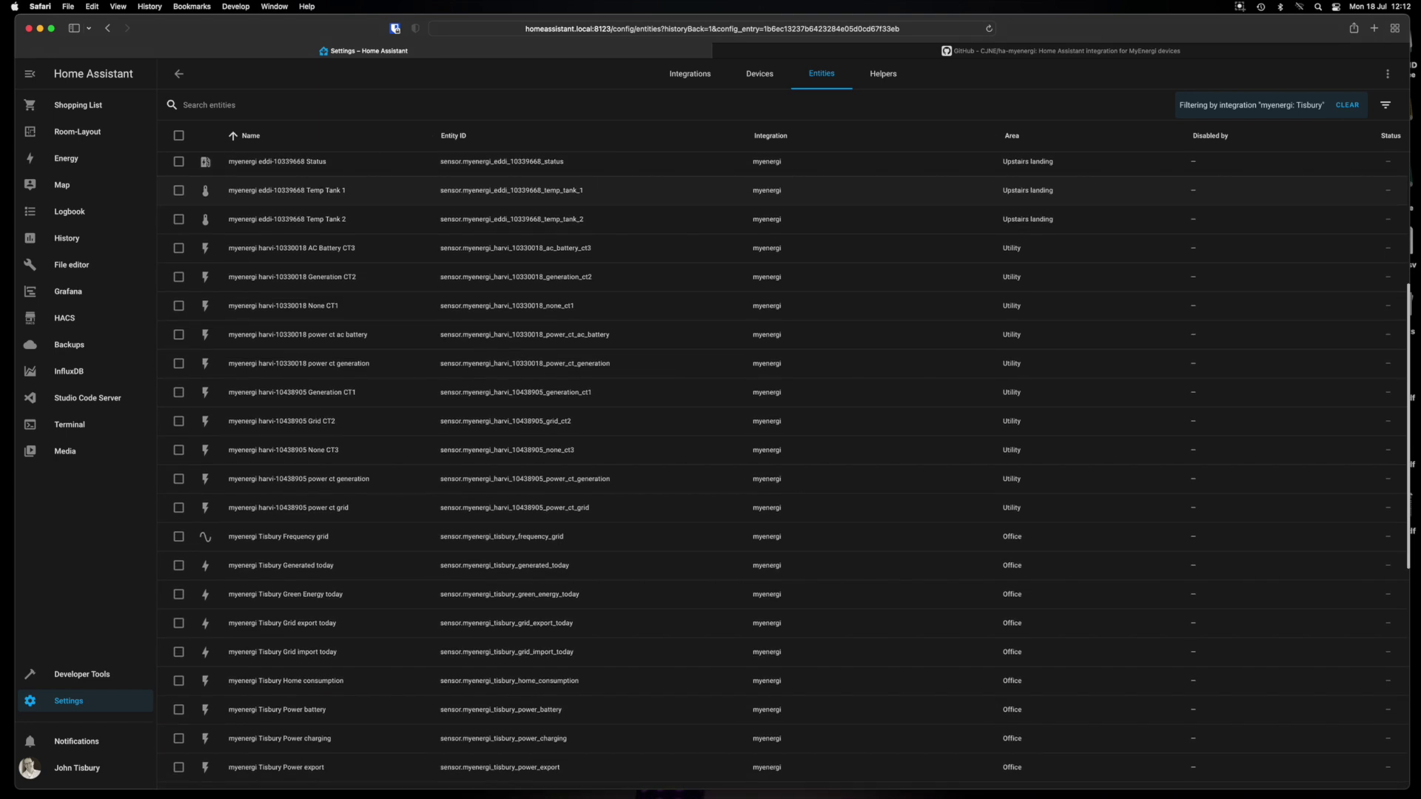
pyautogui.scroll(-1, 782, 470)
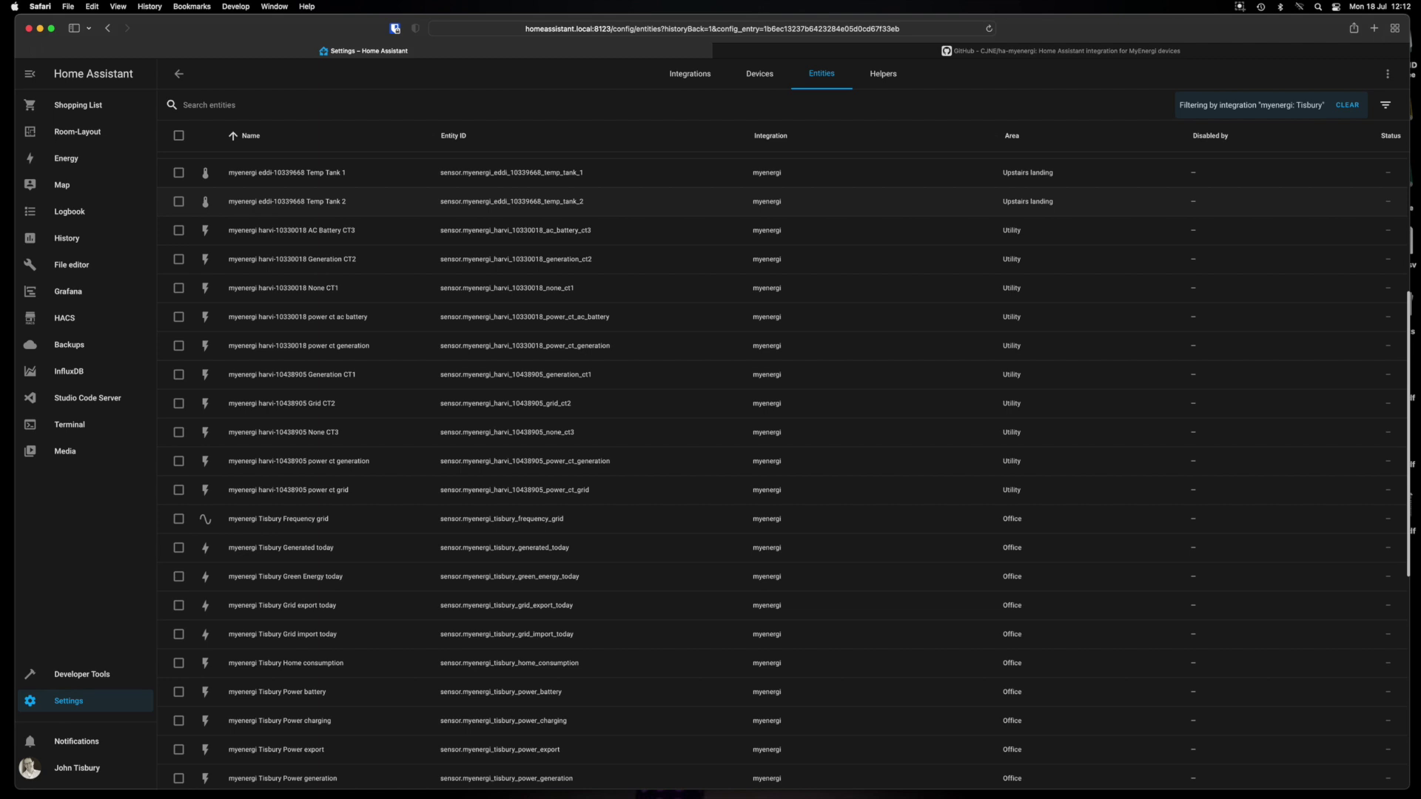
pyautogui.scroll(-2, 781, 471)
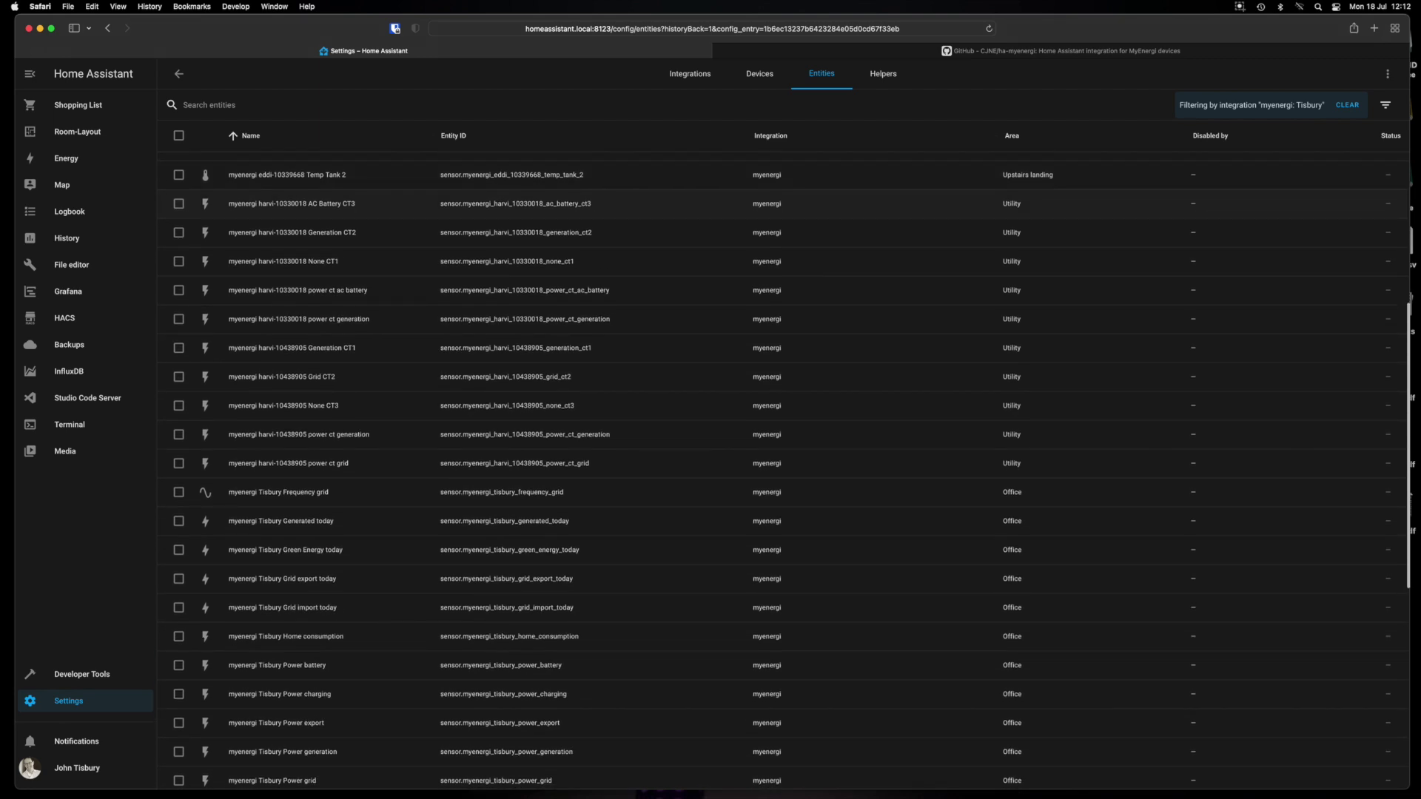
pyautogui.scroll(-1, 782, 471)
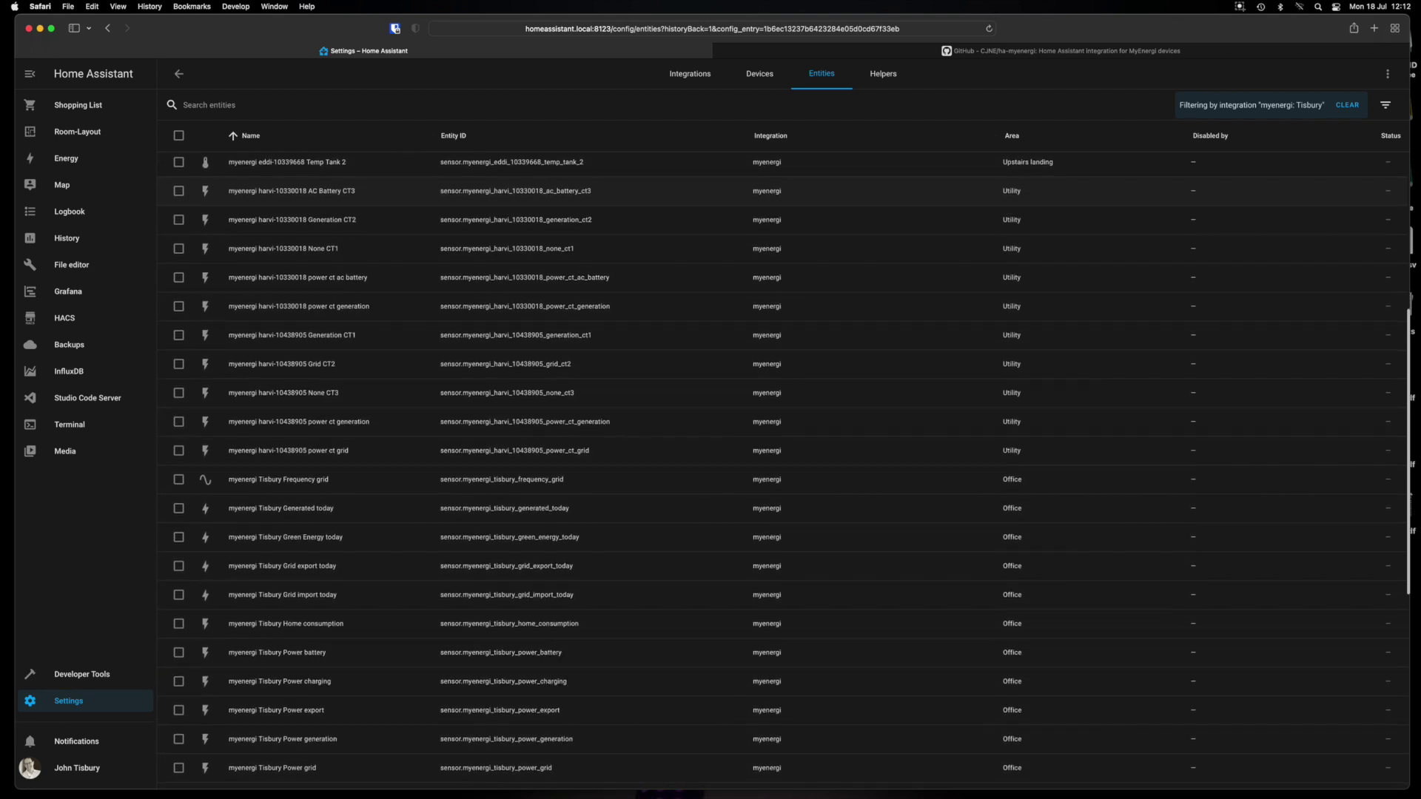
pyautogui.scroll(-1, 782, 471)
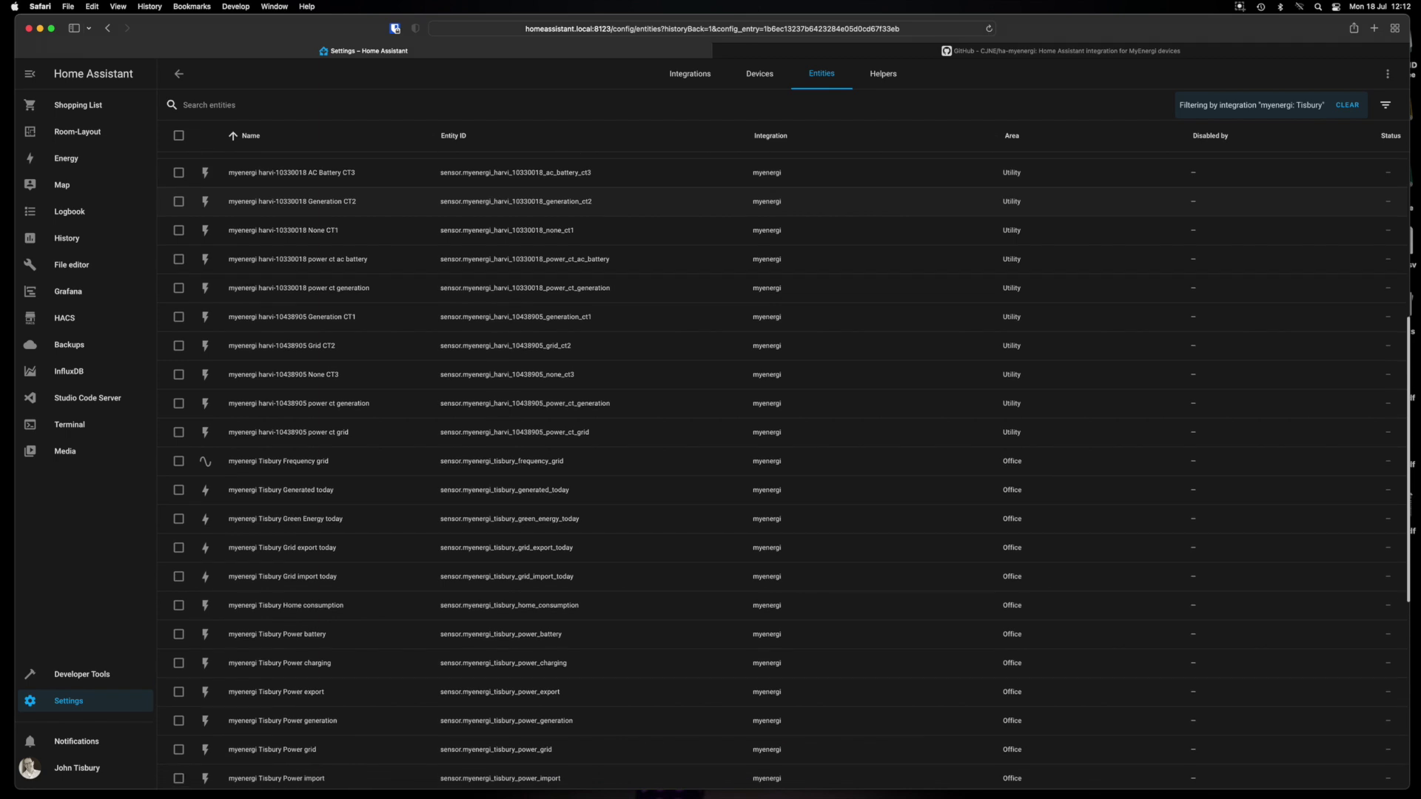
pyautogui.scroll(-2, 781, 473)
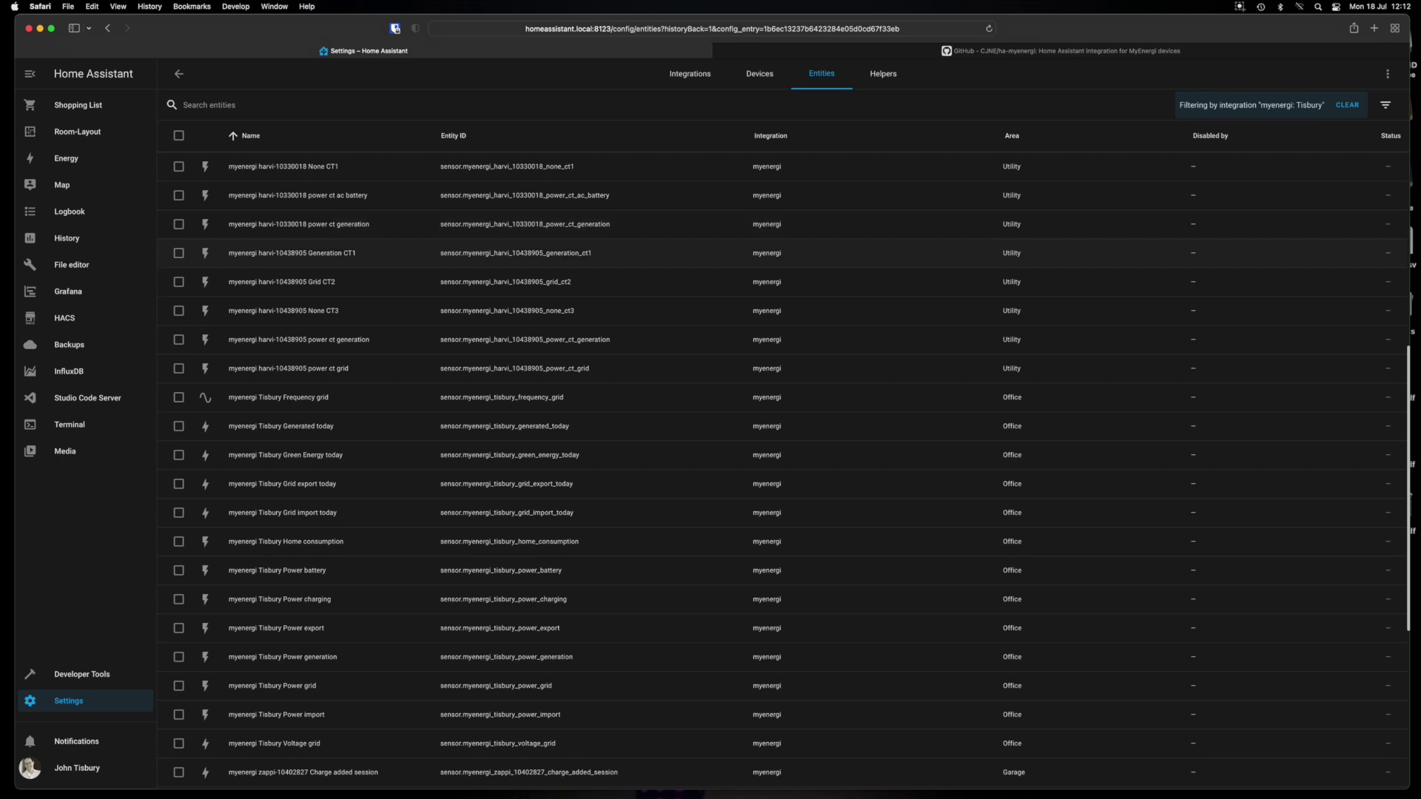
pyautogui.scroll(-2, 781, 474)
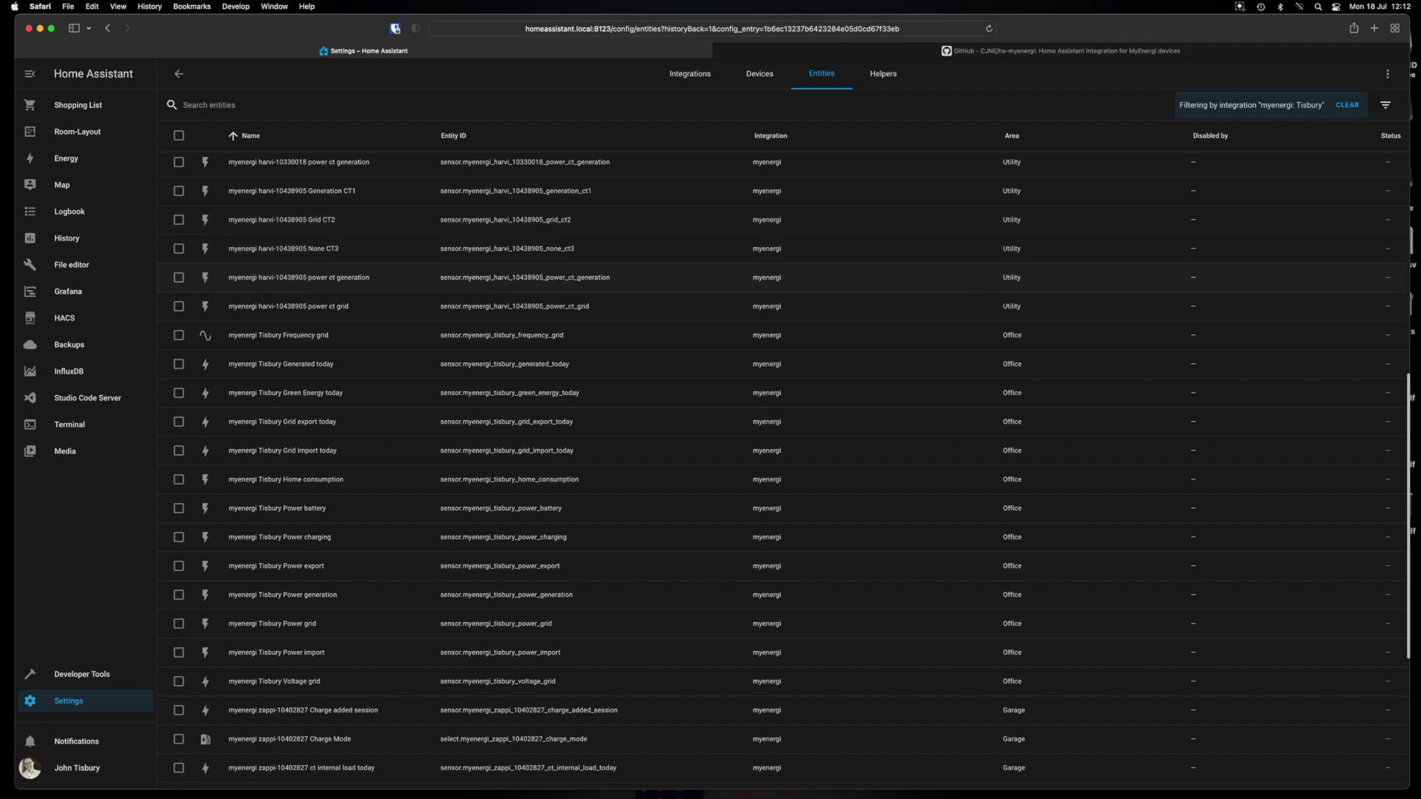
pyautogui.scroll(-3, 781, 467)
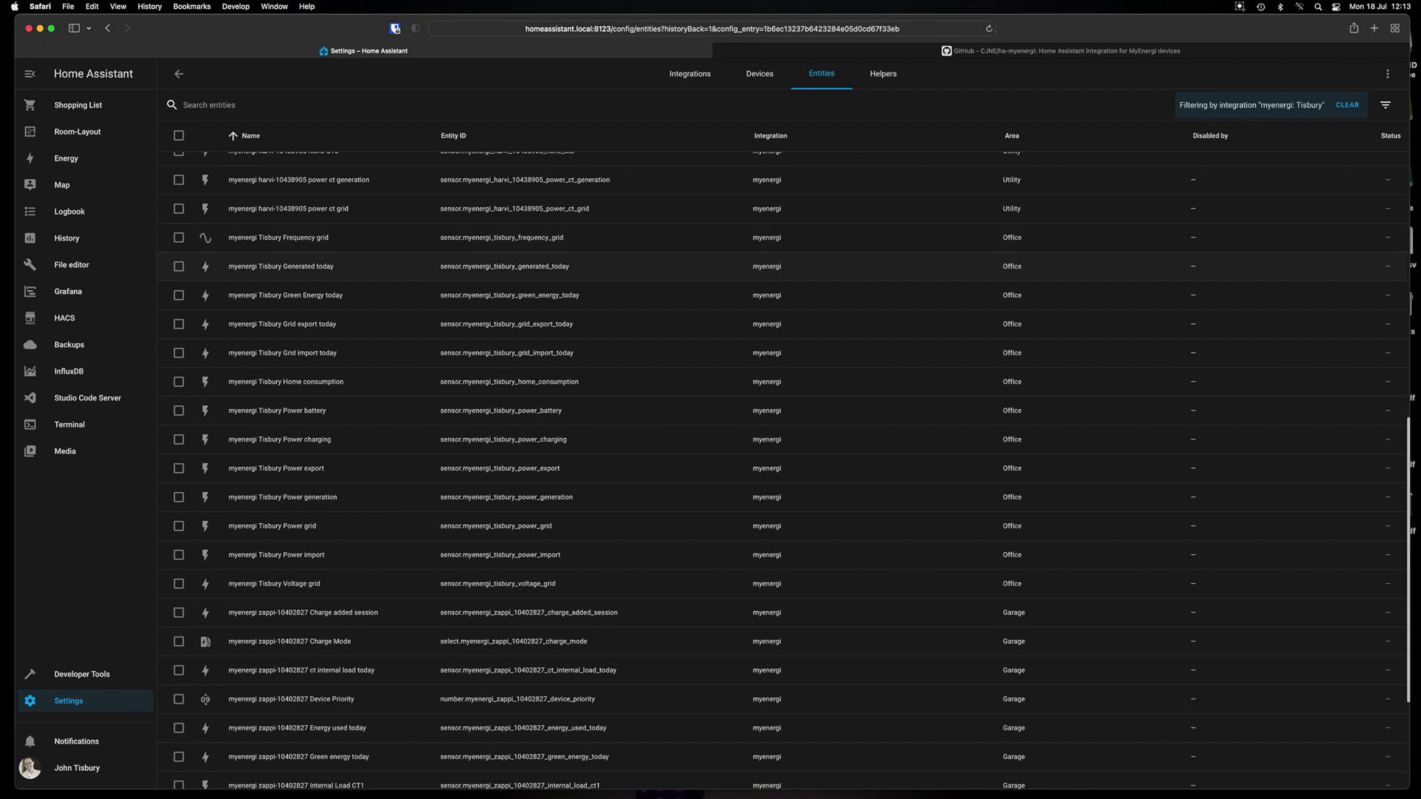
pyautogui.scroll(-2, 781, 467)
# Step: Put the Room-Layout green-energy view into edit mode and edit its solar and energy stats grid card
pyautogui.click(179, 73)
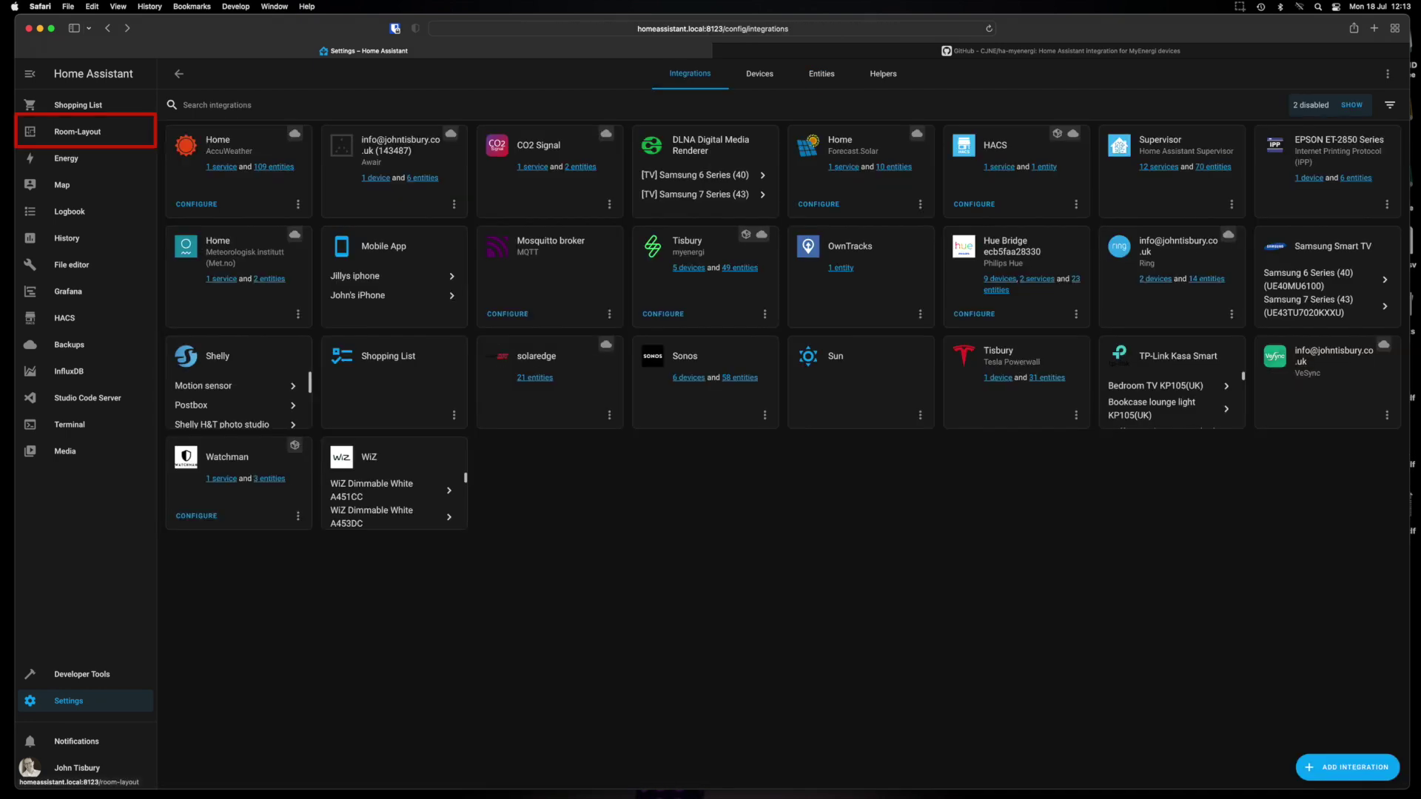
pyautogui.click(78, 132)
pyautogui.click(238, 73)
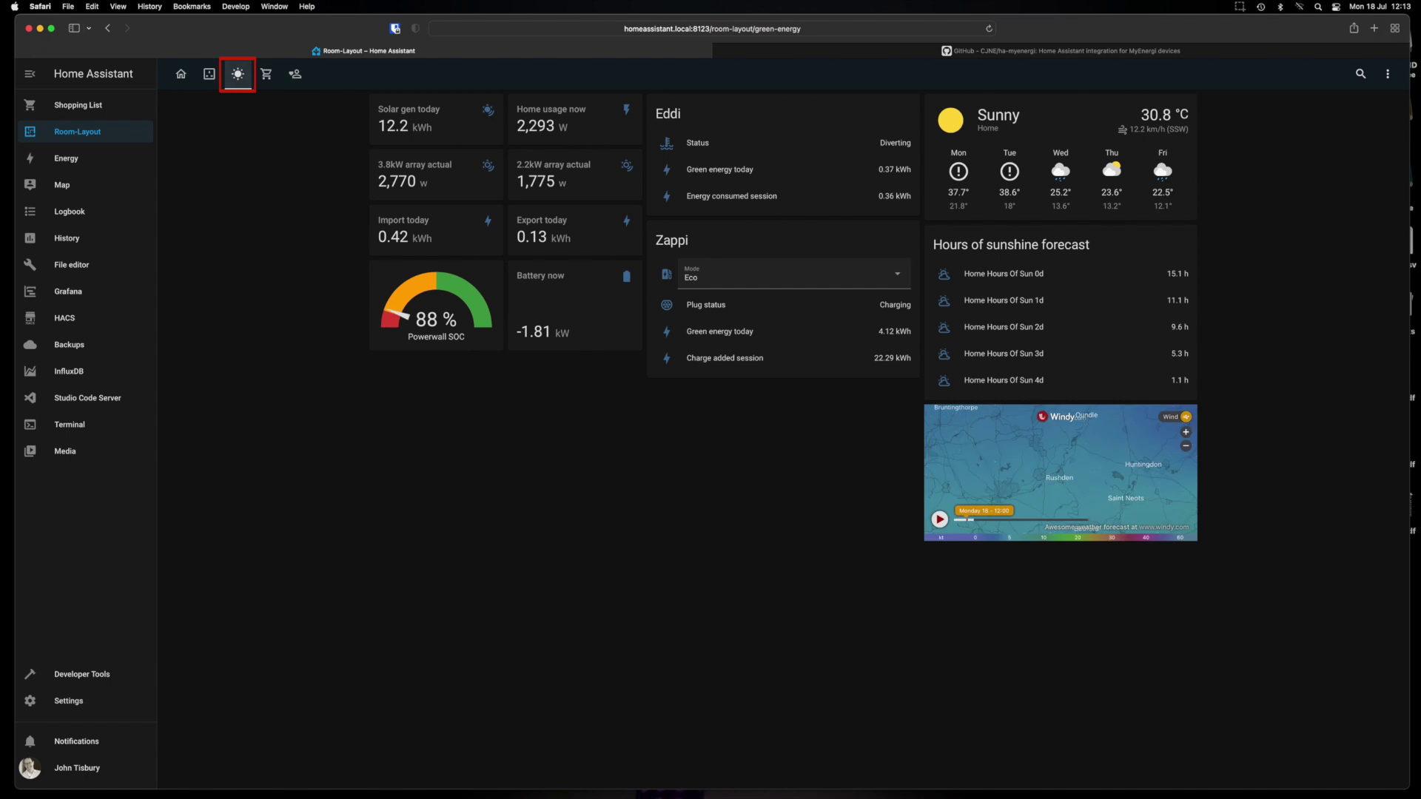
pyautogui.click(1387, 74)
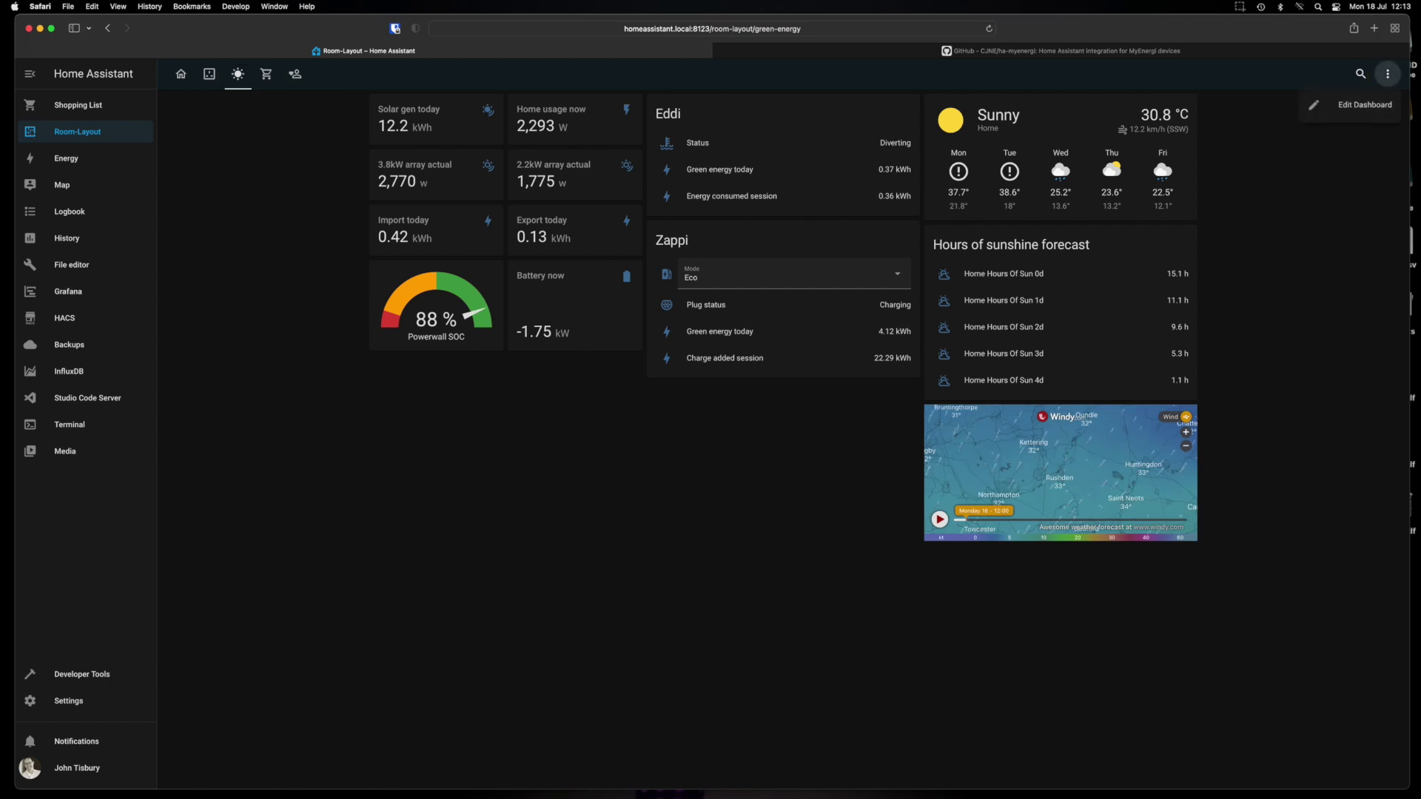
pyautogui.click(1366, 104)
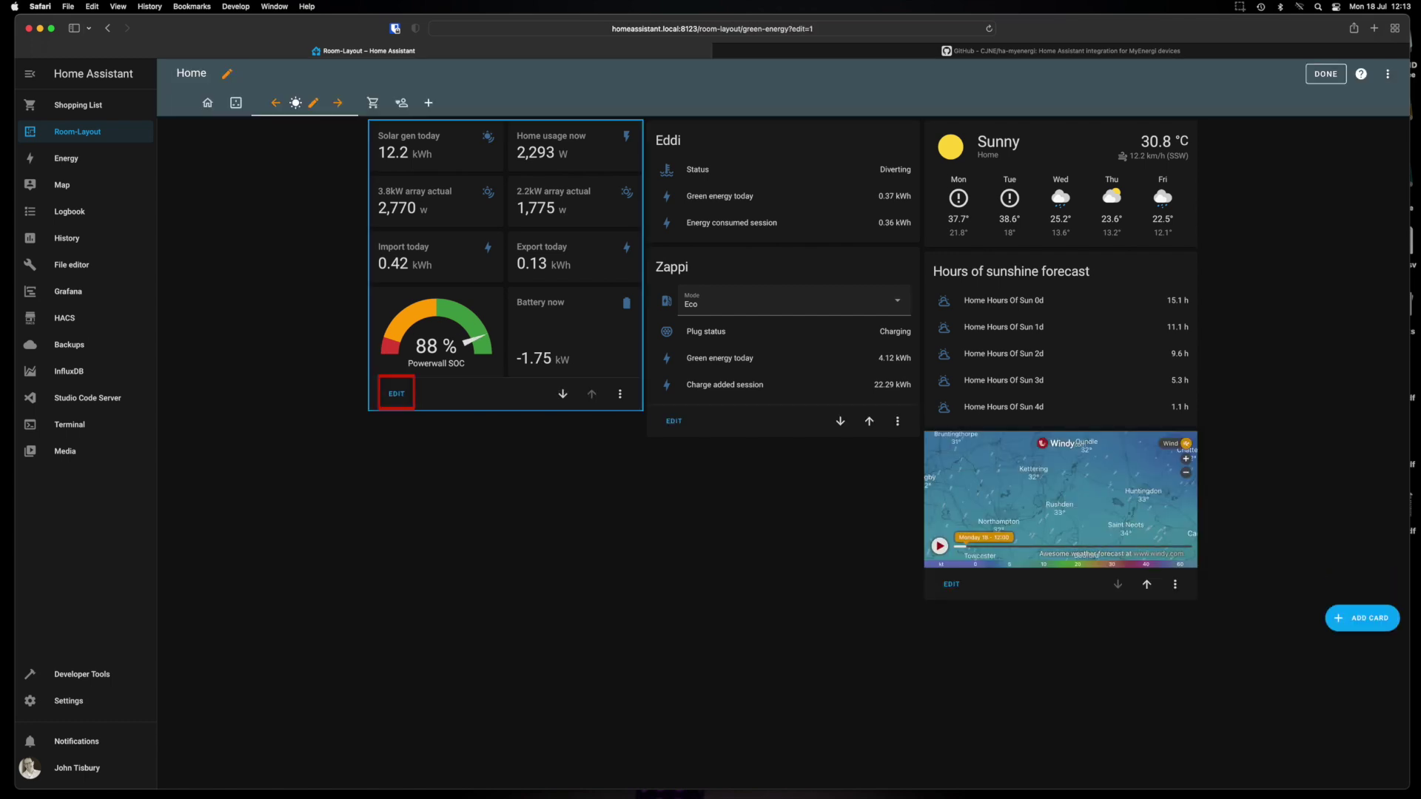
pyautogui.click(397, 394)
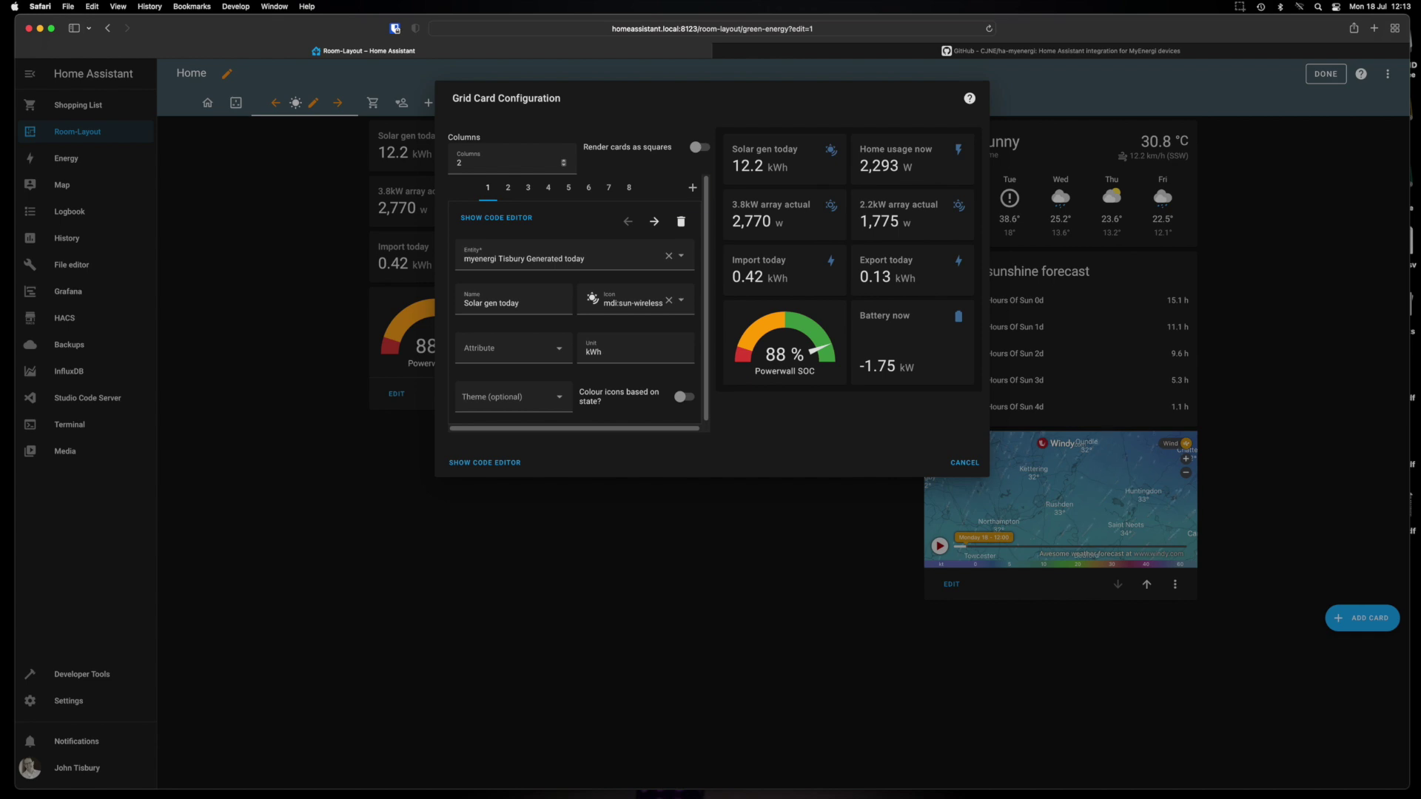
# Step: Add an Entity tile to the grid set to myenergi eddi-10339668 Status, replacing Hue white spot 2
pyautogui.click(693, 187)
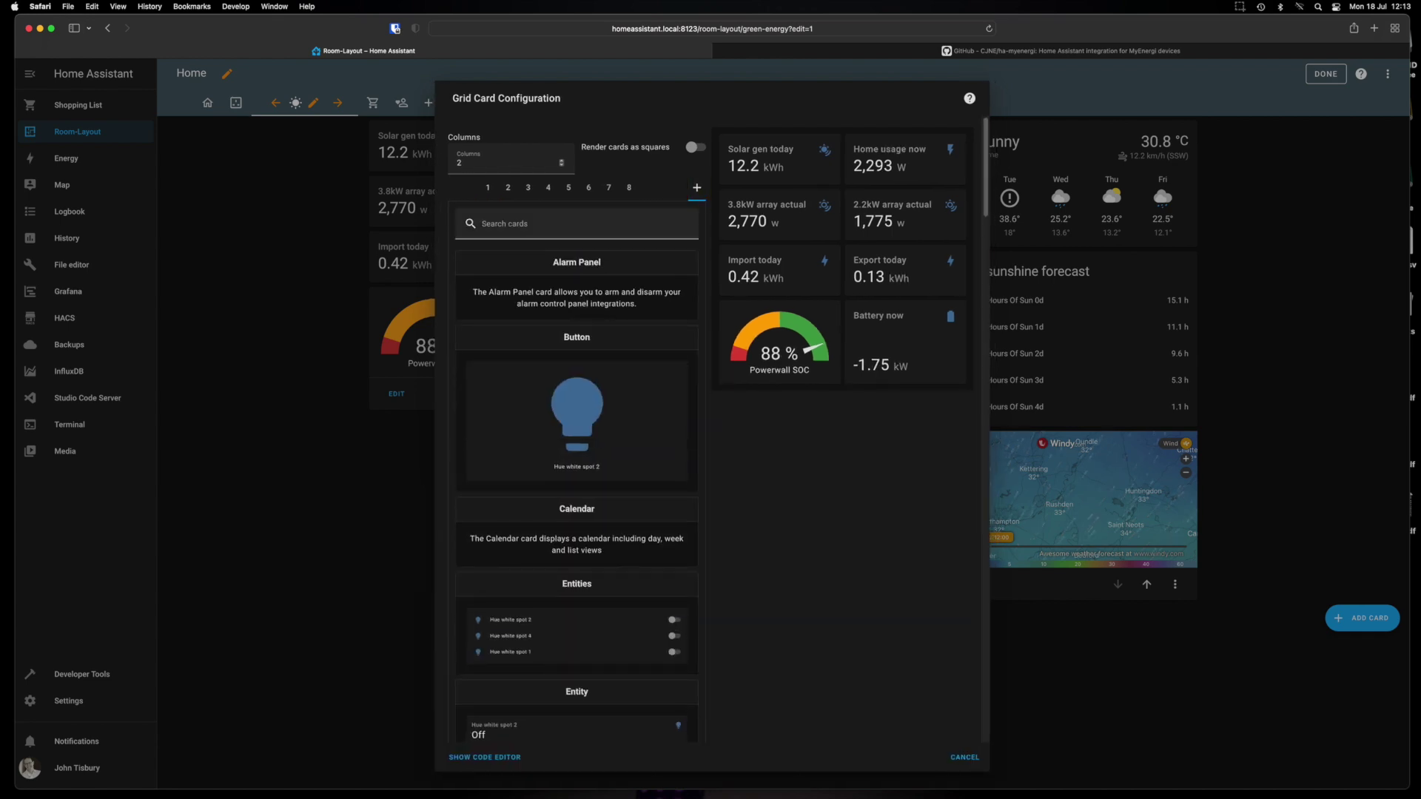
pyautogui.scroll(-5, 576, 429)
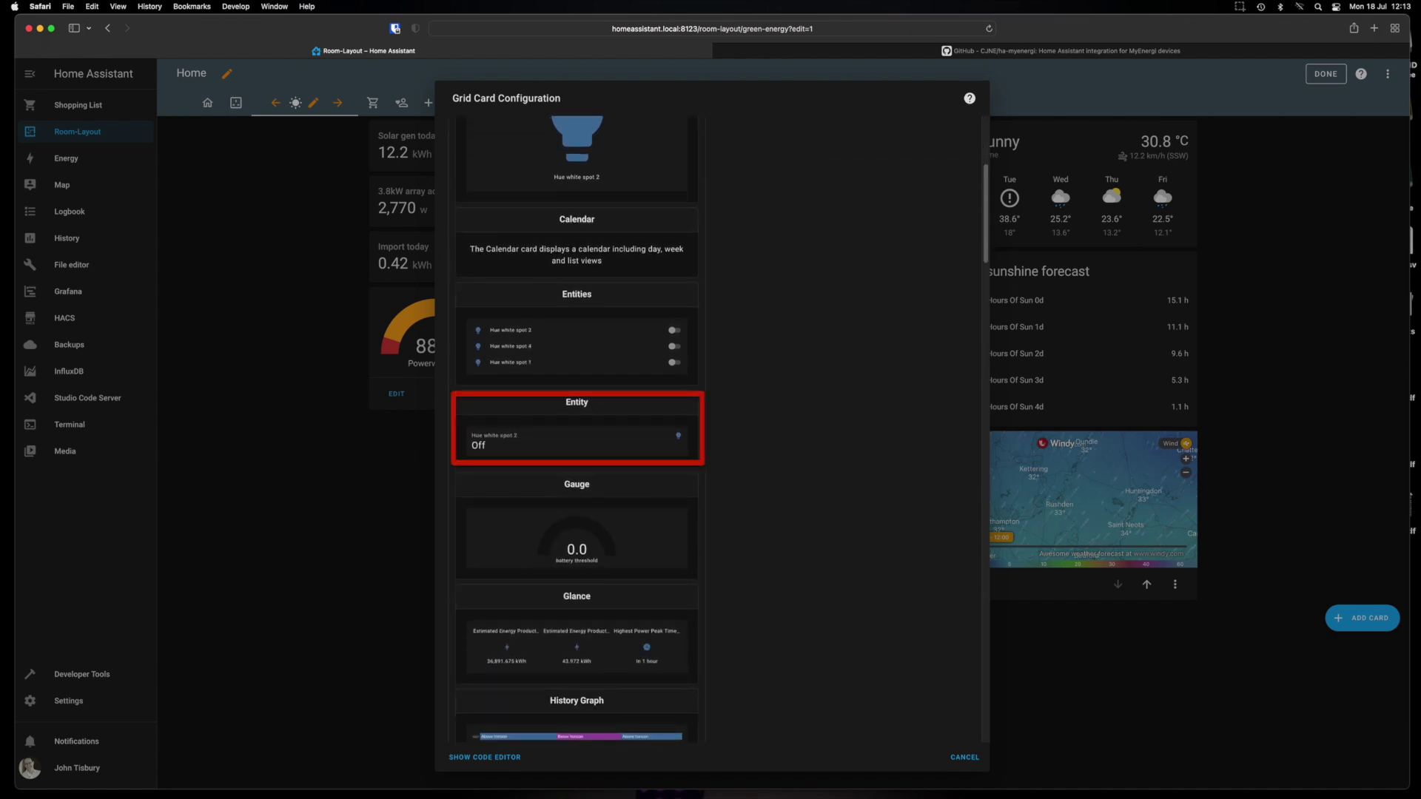
pyautogui.click(576, 437)
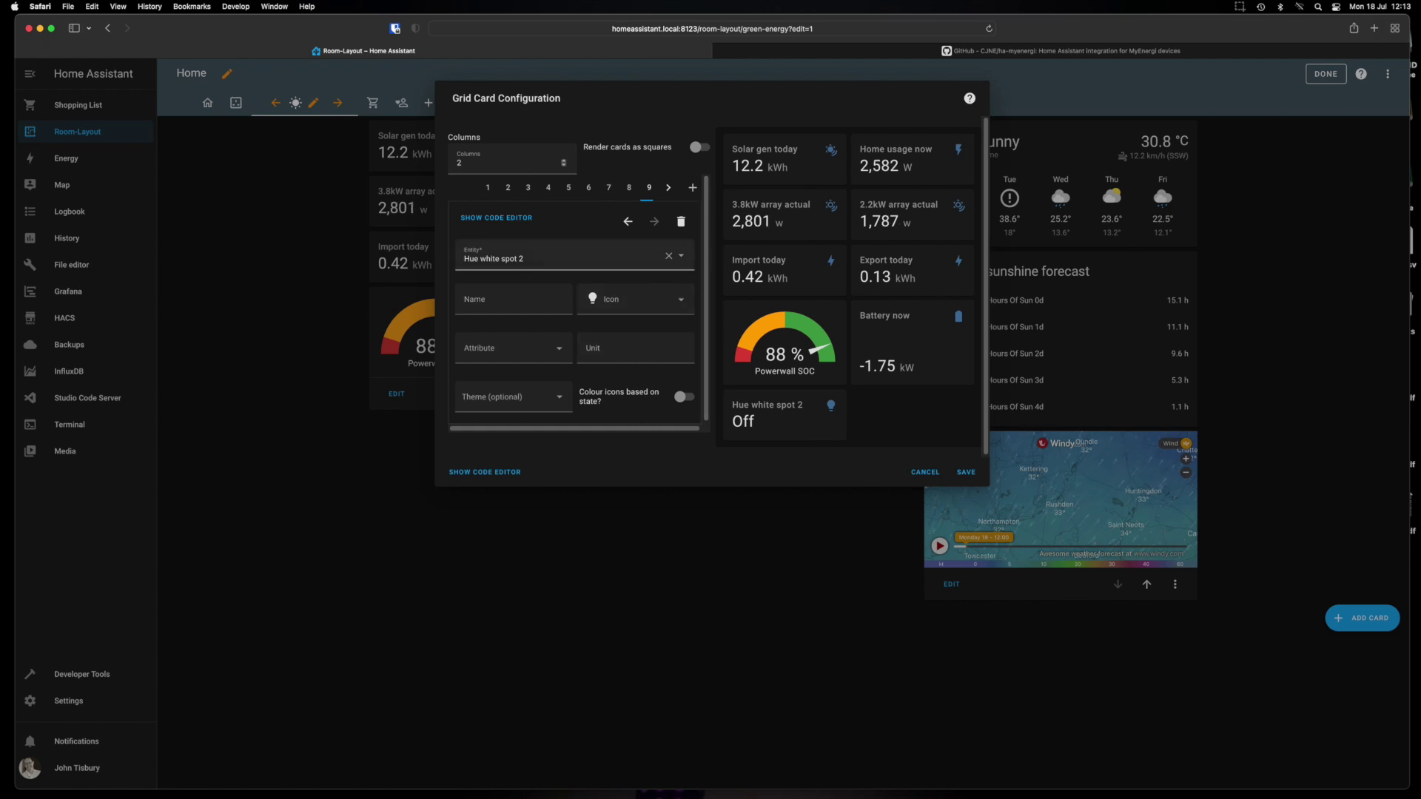
pyautogui.click(518, 258)
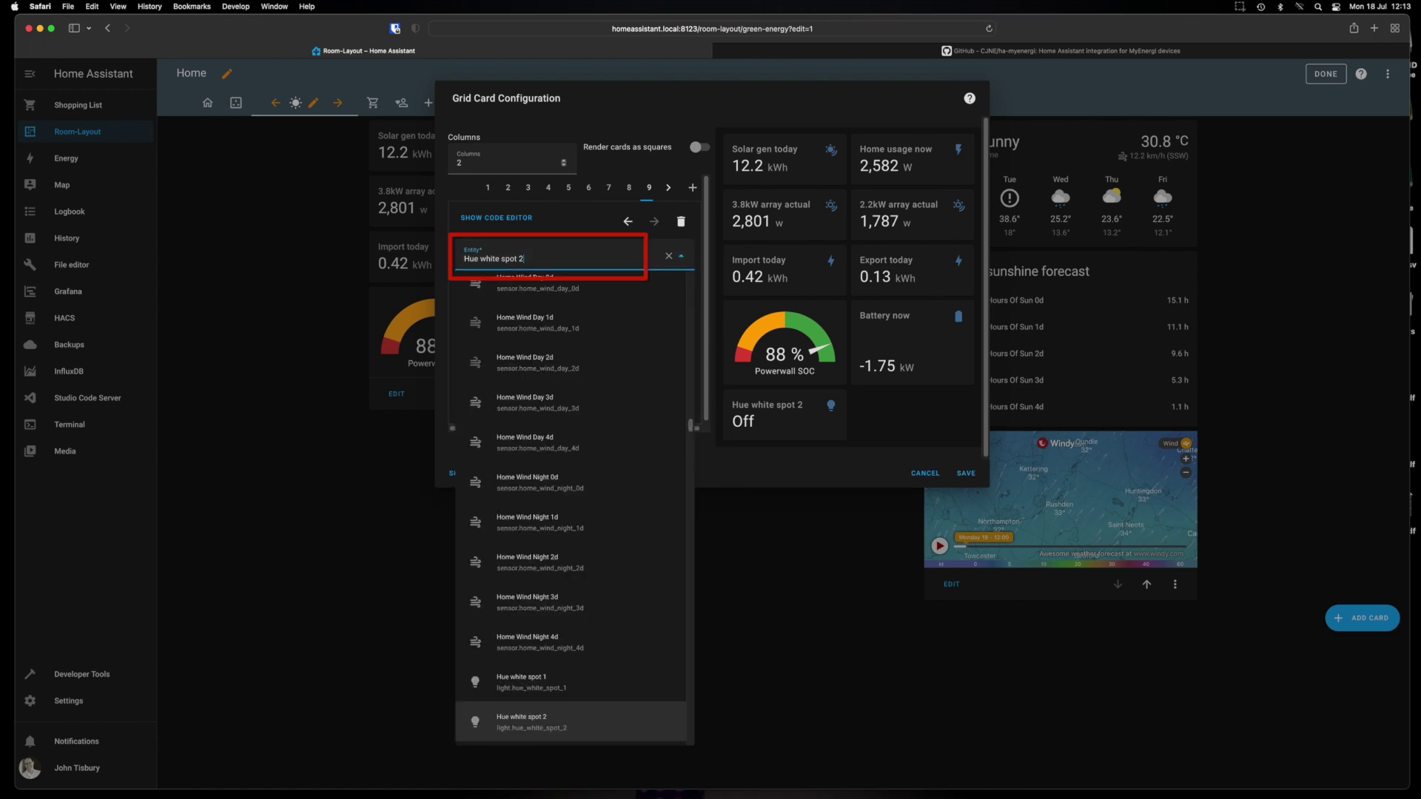
pyautogui.press('BackSpace')
pyautogui.press('BackSpace')
pyautogui.press('BackSpace')
pyautogui.press('BackSpace')
pyautogui.press('BackSpace')
pyautogui.press('BackSpace')
pyautogui.press('BackSpace')
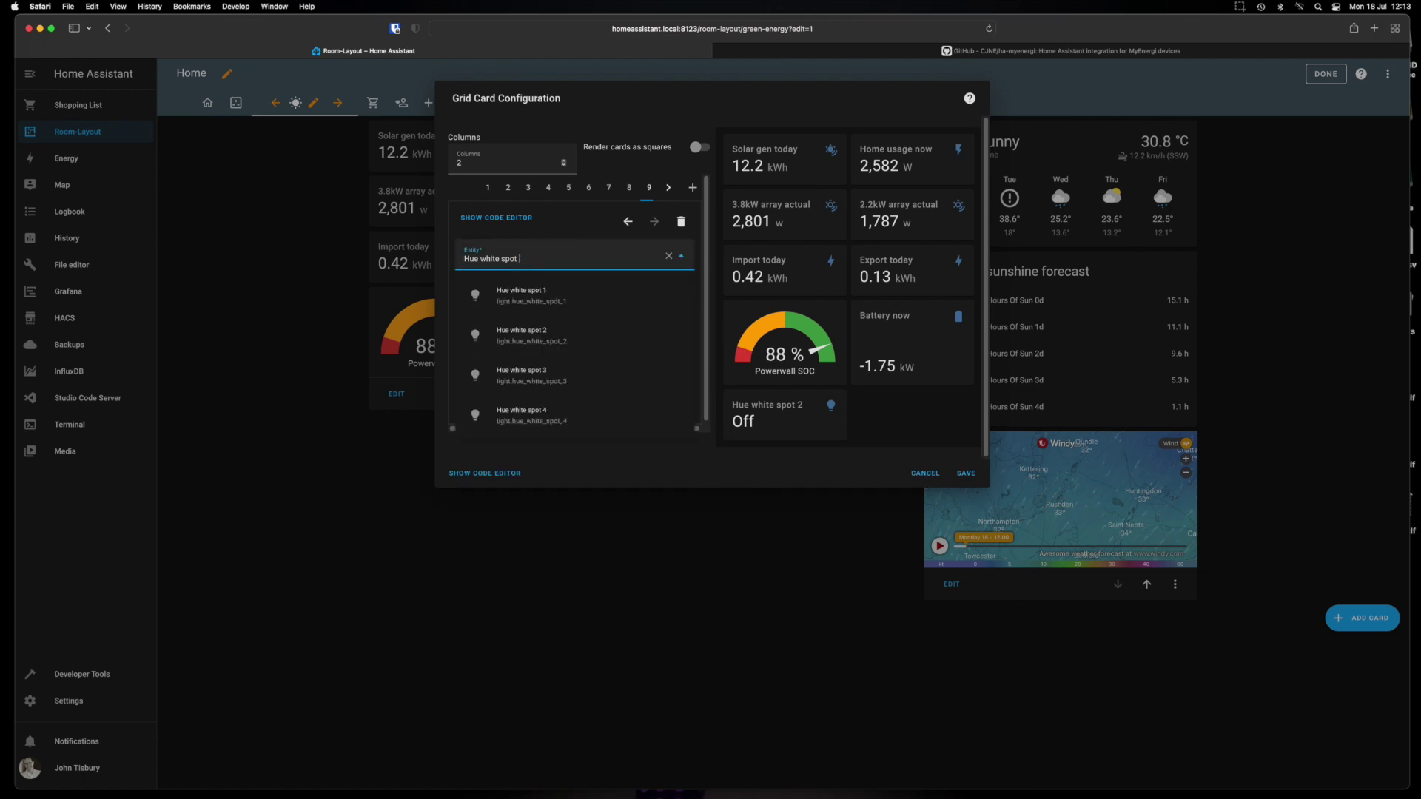
pyautogui.press('BackSpace')
pyautogui.press('BackSpace')
pyautogui.press('BackSpace')
pyautogui.press('BackSpace')
pyautogui.press('BackSpace')
pyautogui.press('BackSpace')
pyautogui.press('BackSpace')
pyautogui.press('BackSpace')
pyautogui.press('BackSpace')
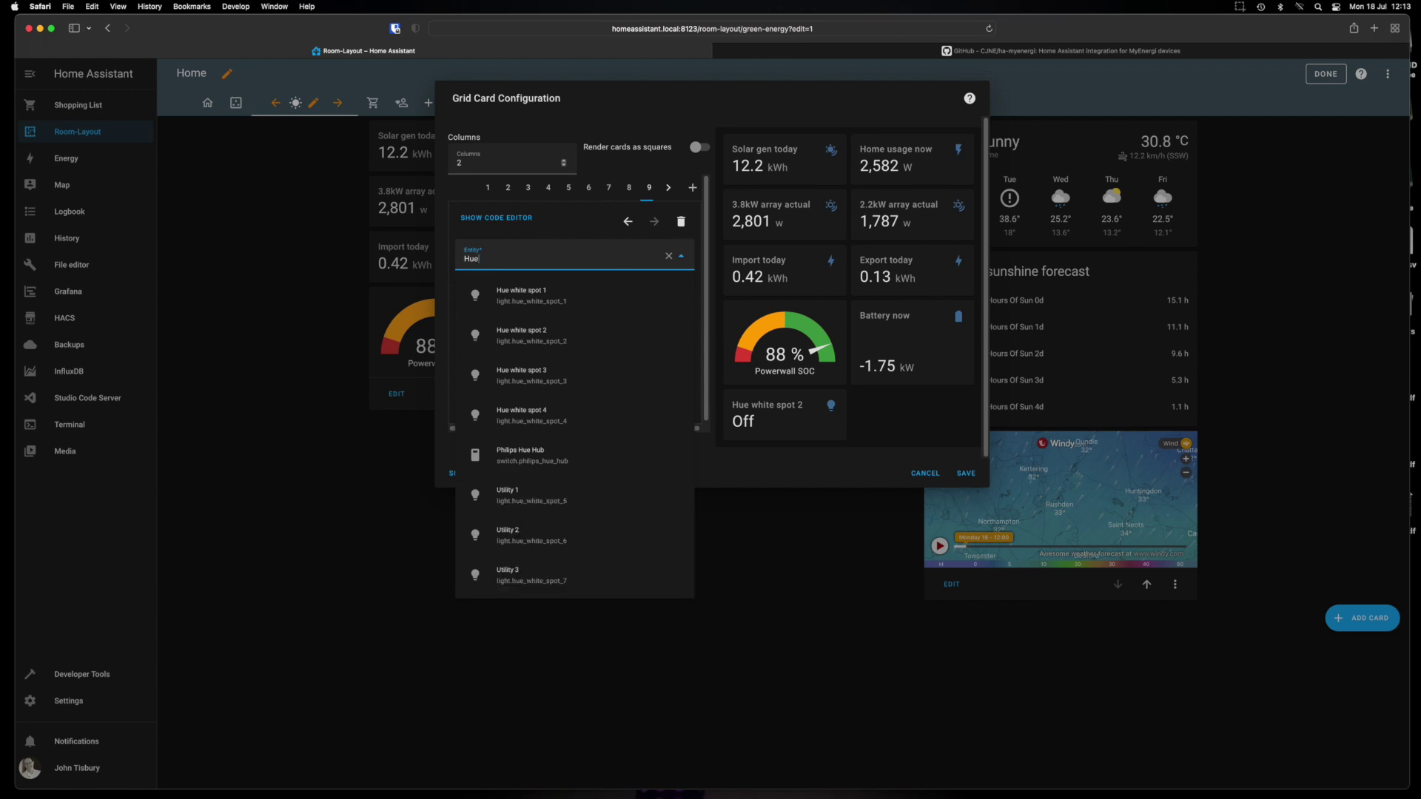
pyautogui.write('myen')
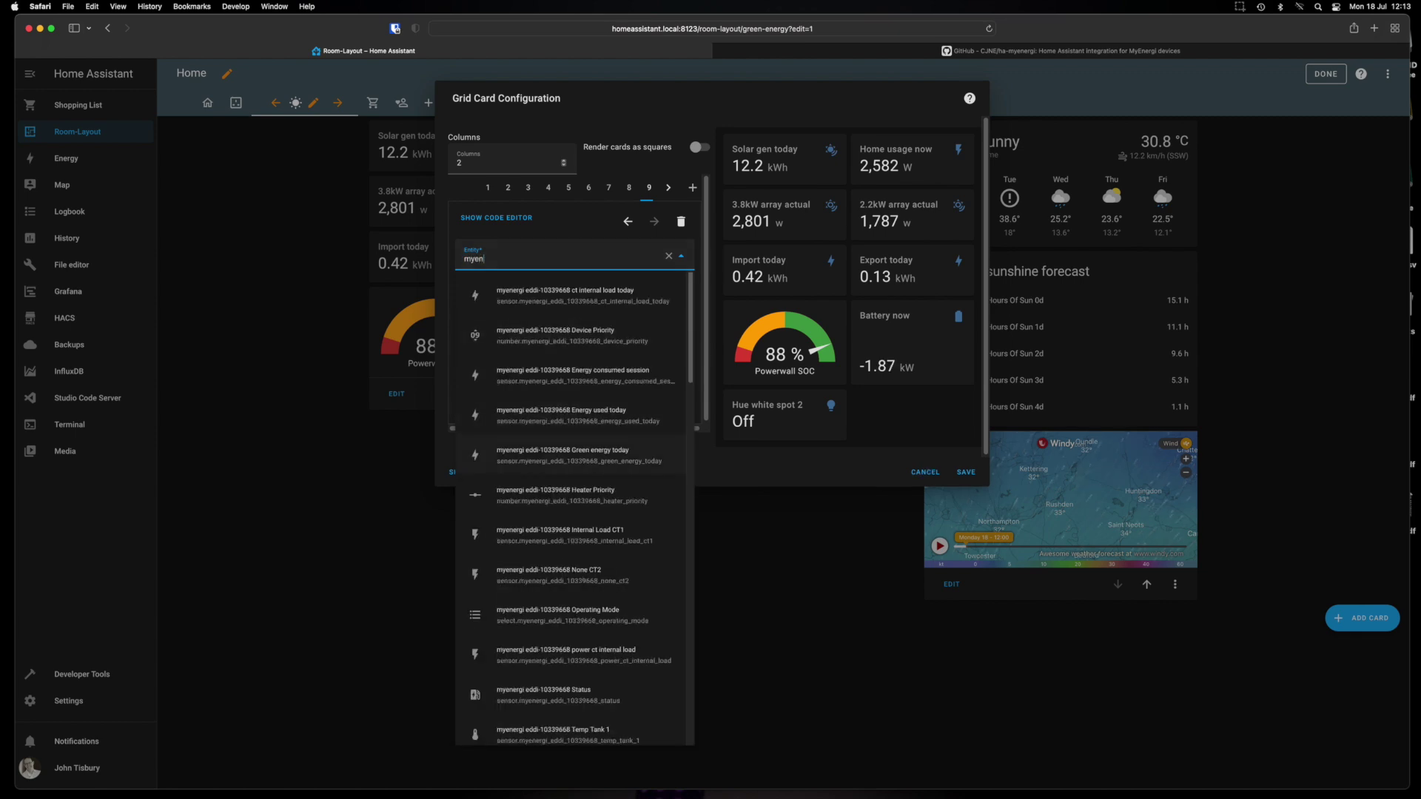
pyautogui.scroll(-5, 570, 536)
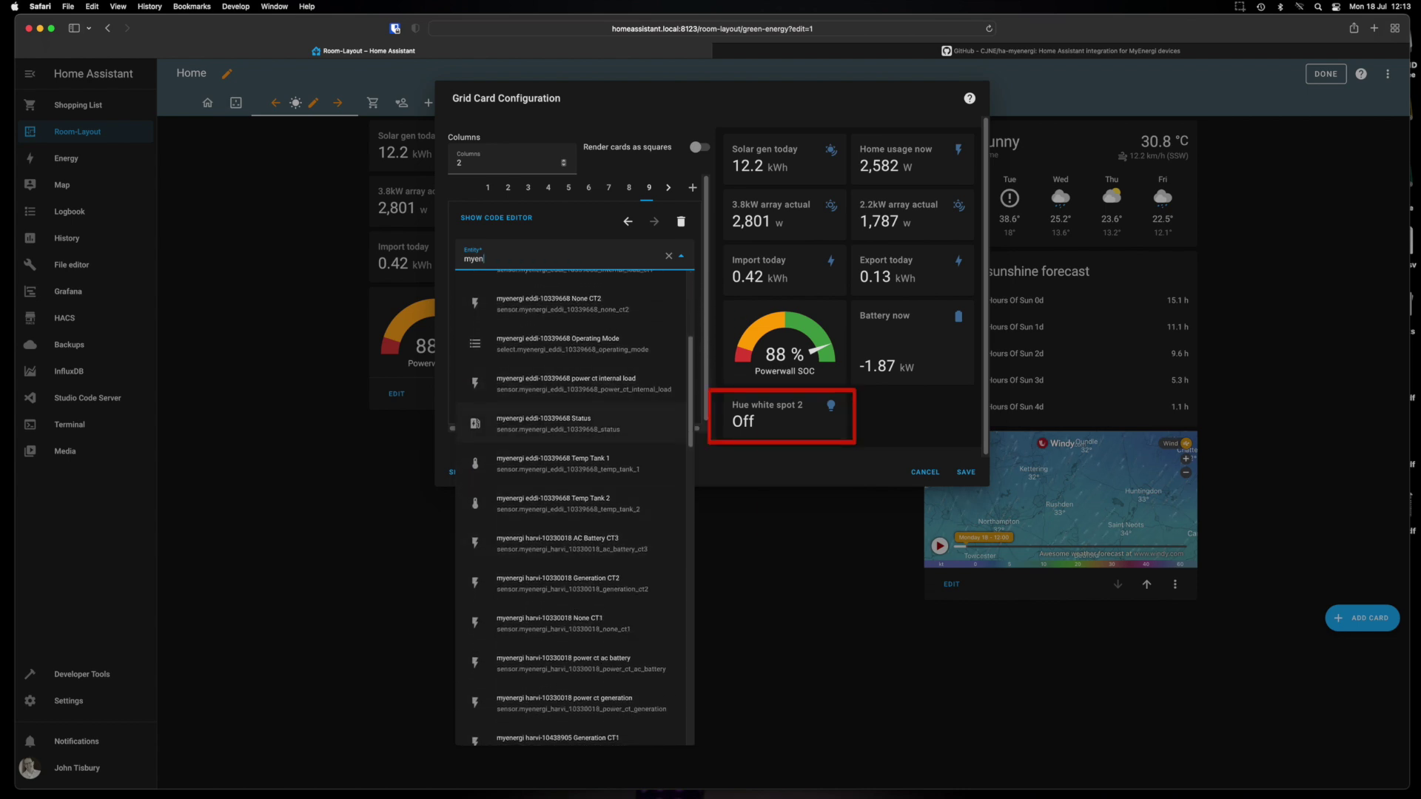
pyautogui.click(570, 423)
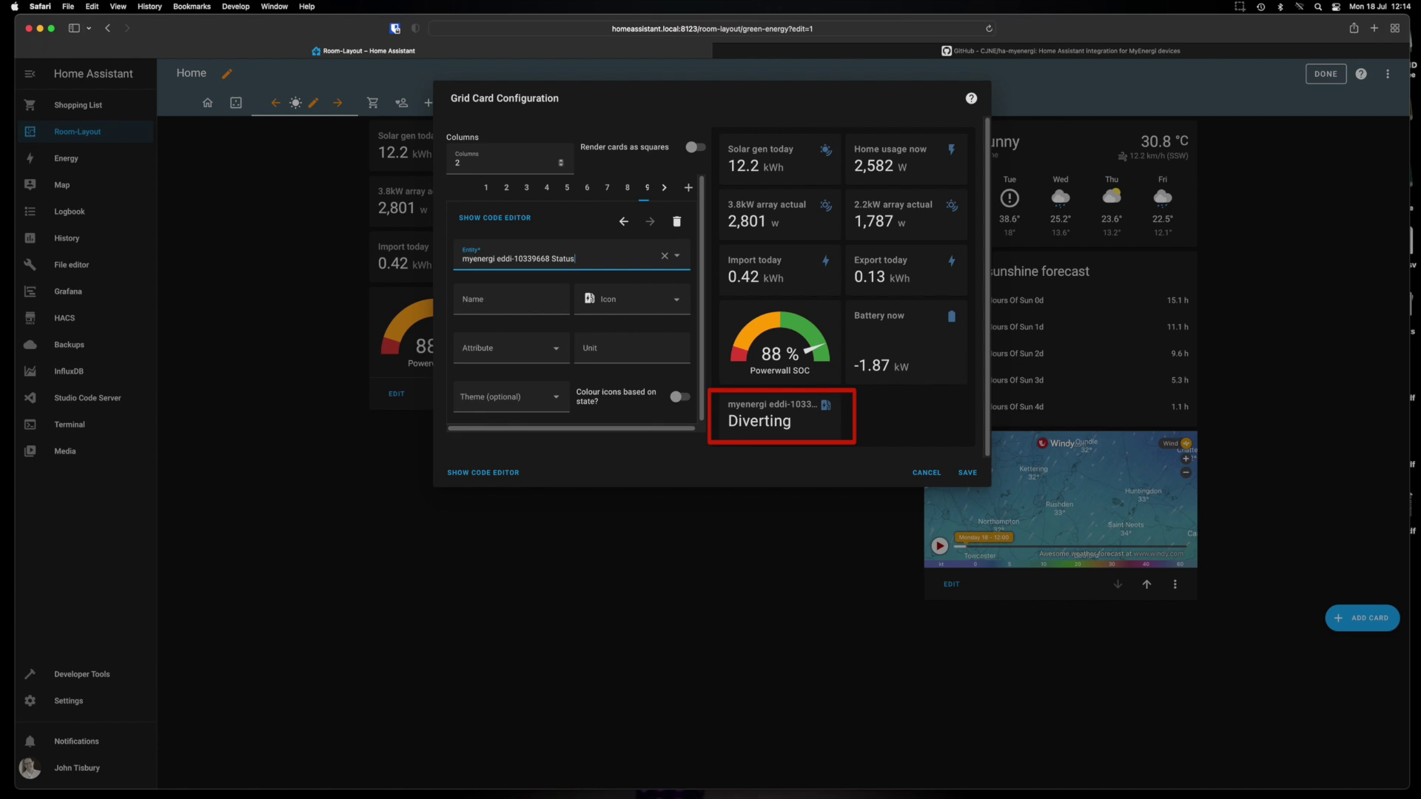